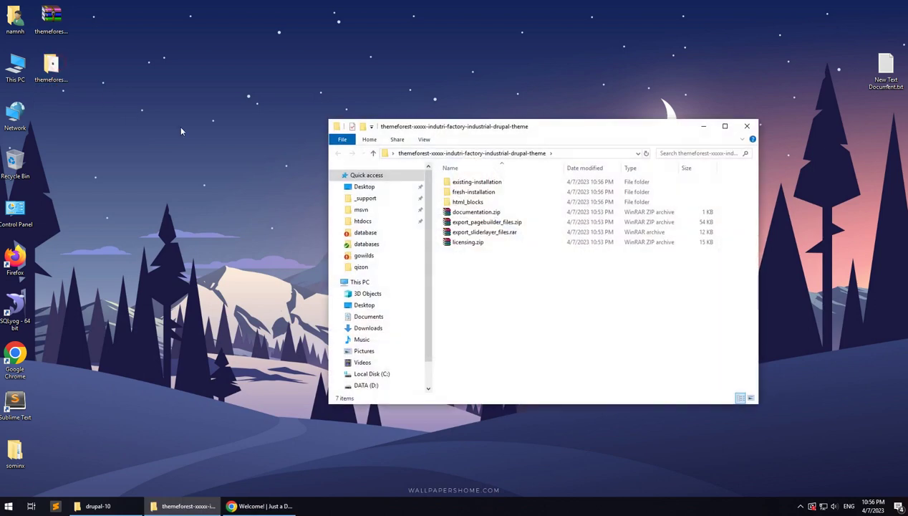
# Review the folders and archives contained in the extracted Indutri theme package
pyautogui.click(473, 192)
pyautogui.click(465, 202)
pyautogui.click(465, 212)
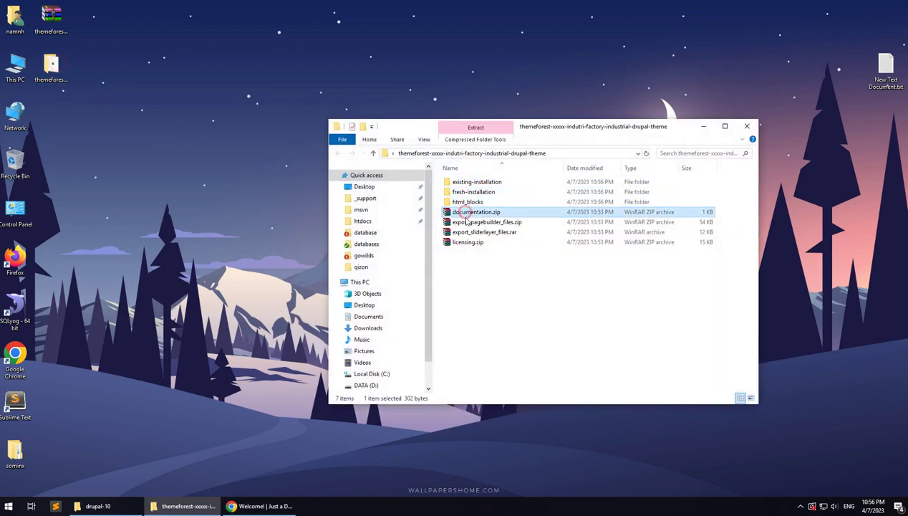
pyautogui.click(467, 222)
pyautogui.click(469, 232)
pyautogui.click(471, 242)
pyautogui.click(473, 267)
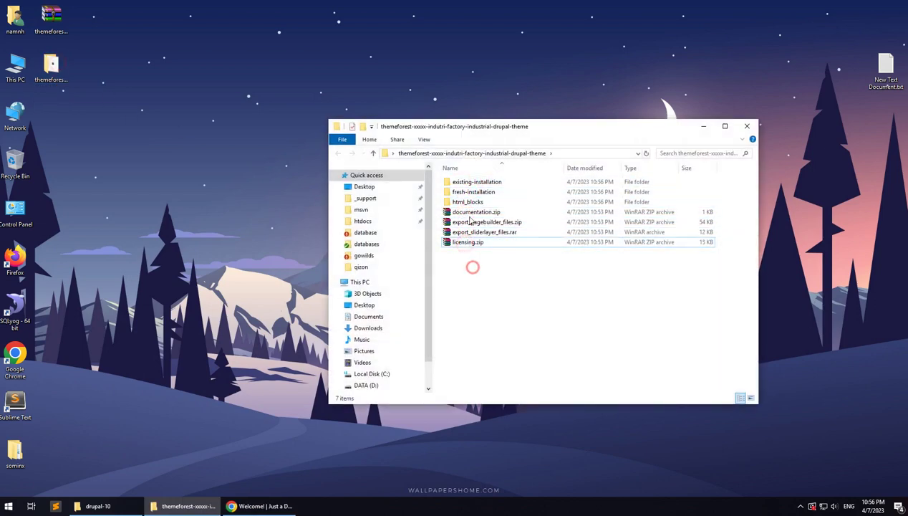
# Open the package's existing-installation folder and place it side by side with the drupal-10 site root folder
pyautogui.doubleClick(466, 183)
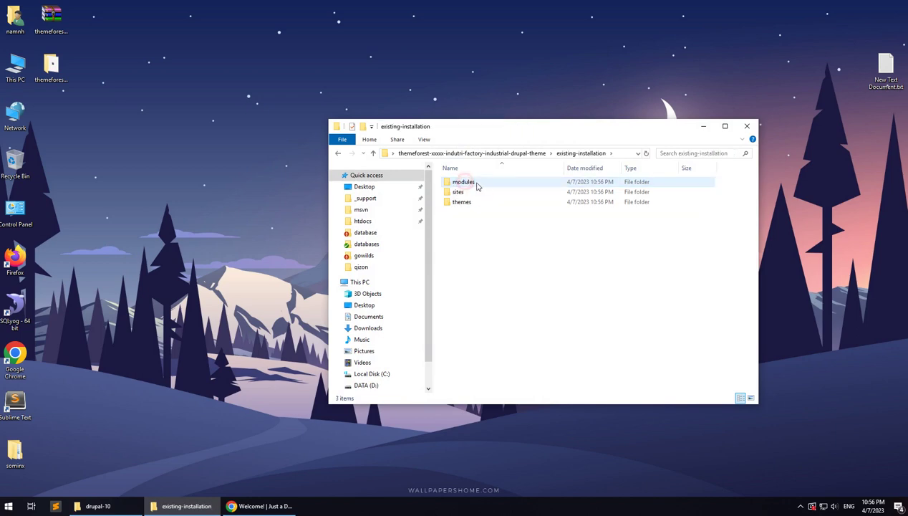
pyautogui.moveTo(492, 129); pyautogui.dragTo(231, 107)
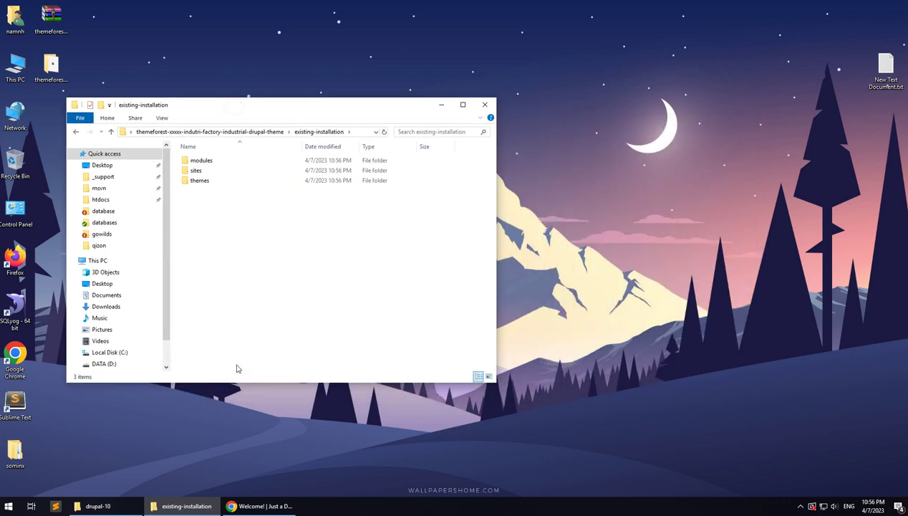
pyautogui.click(290, 507)
pyautogui.click(94, 26)
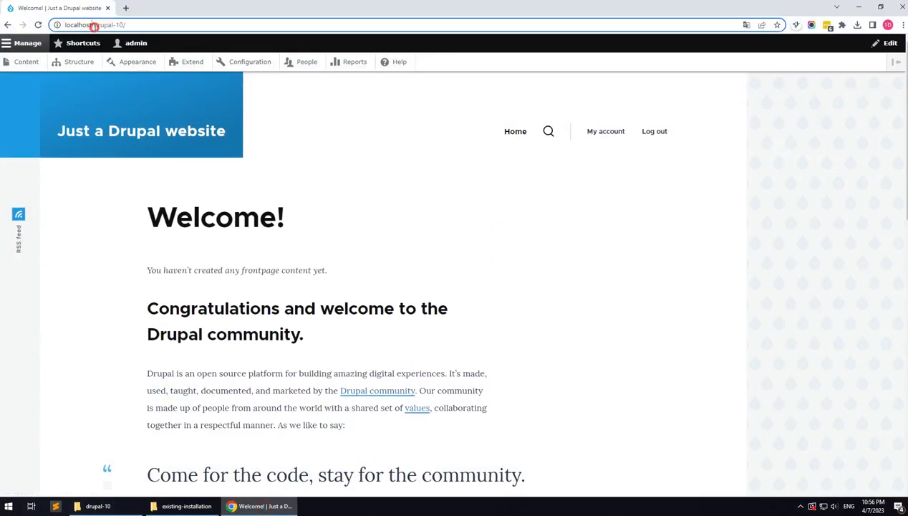
pyautogui.moveTo(94, 26); pyautogui.dragTo(124, 24)
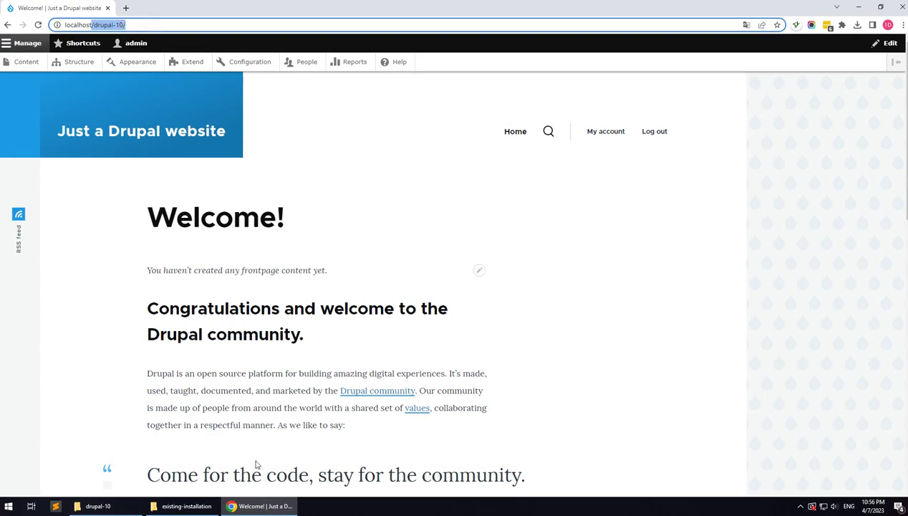
pyautogui.click(94, 505)
pyautogui.click(519, 141)
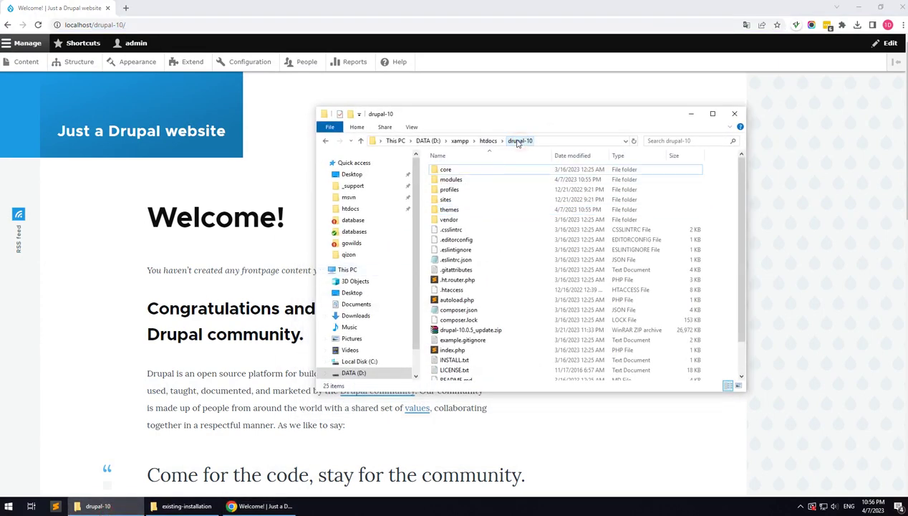
pyautogui.click(859, 8)
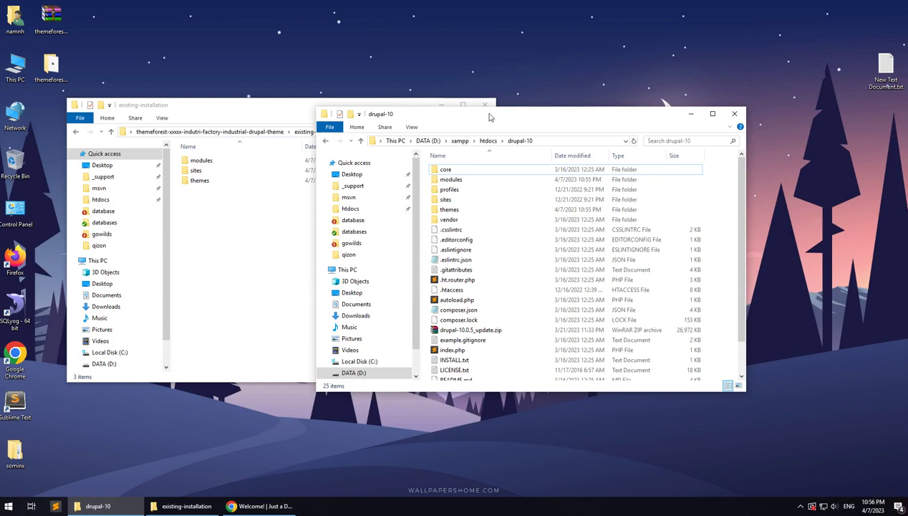
pyautogui.moveTo(490, 117); pyautogui.dragTo(593, 105)
# Copy the contrib and custom folders from the package's modules folder into drupal-10's modules folder
pyautogui.click(547, 168)
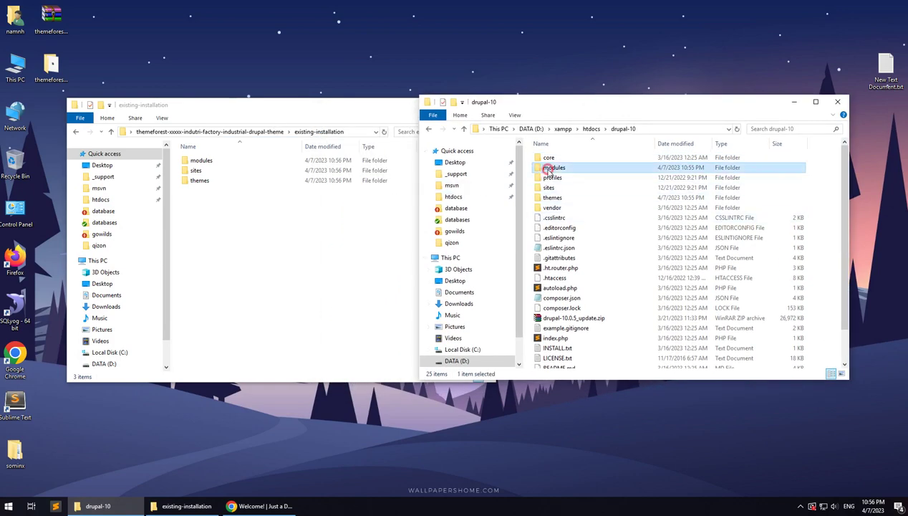
pyautogui.doubleClick(547, 169)
pyautogui.doubleClick(196, 160)
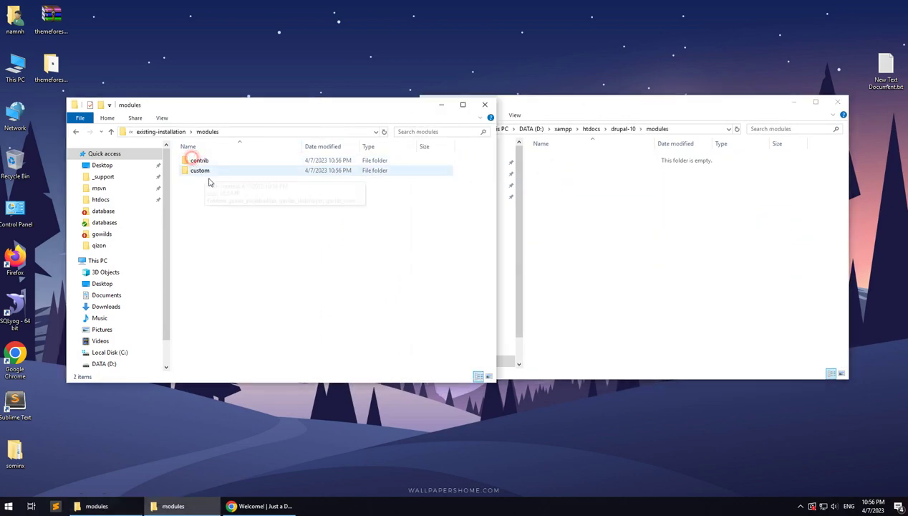
pyautogui.moveTo(228, 198); pyautogui.dragTo(623, 197)
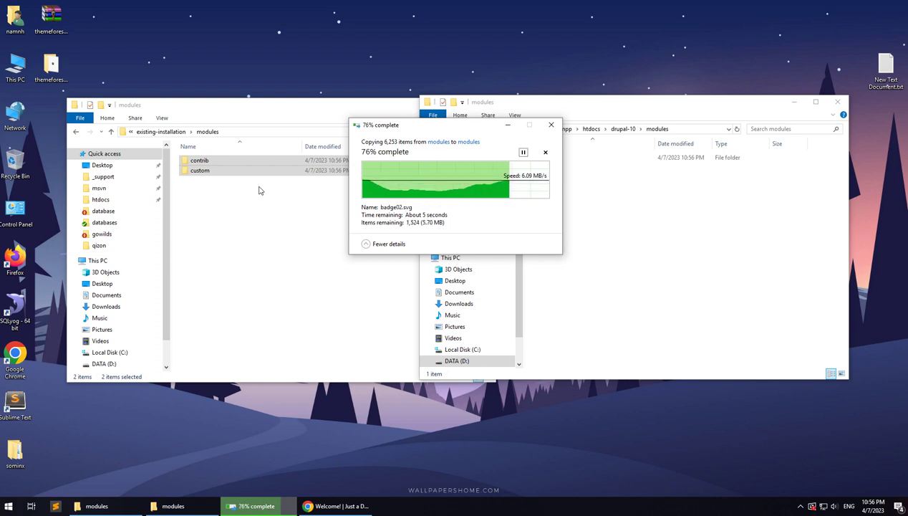
# Copy the files folder from the package's sites/default folder into drupal-10's sites/default folder
pyautogui.click(169, 131)
pyautogui.click(625, 131)
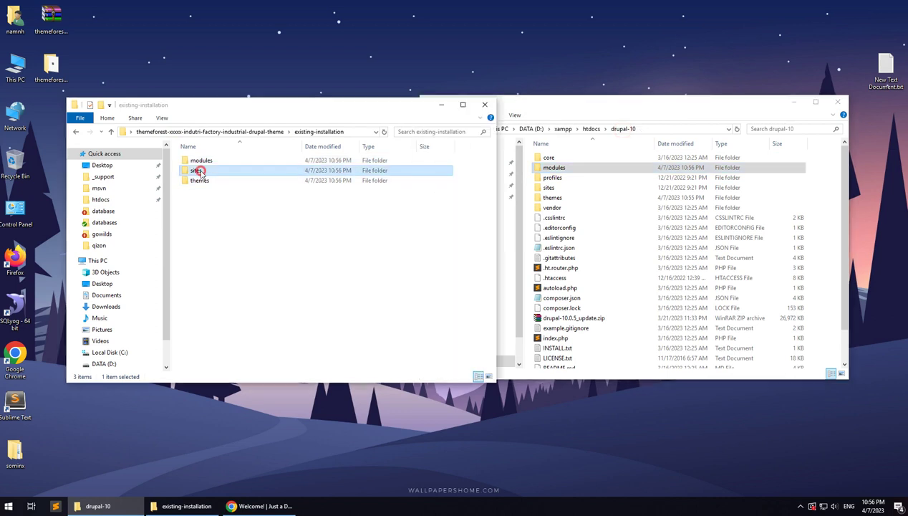
pyautogui.doubleClick(197, 171)
pyautogui.doubleClick(198, 161)
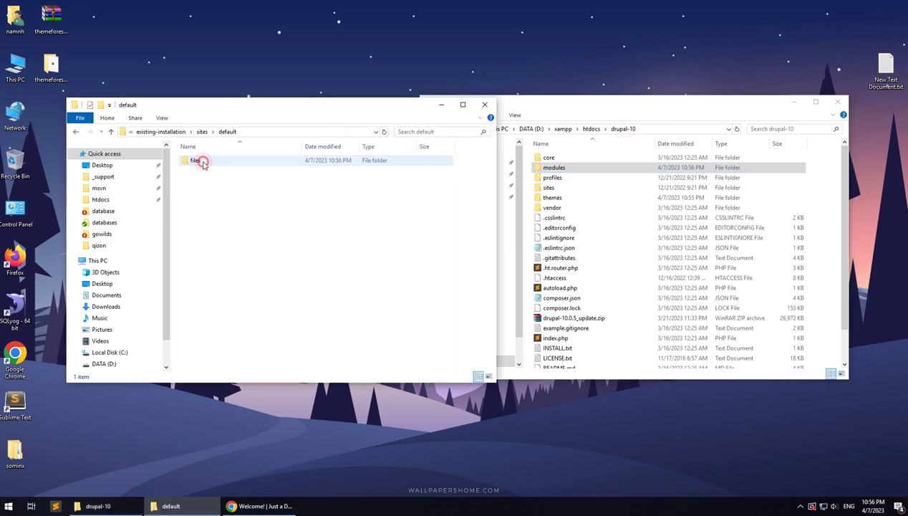
pyautogui.doubleClick(548, 187)
pyautogui.click(550, 159)
pyautogui.doubleClick(551, 162)
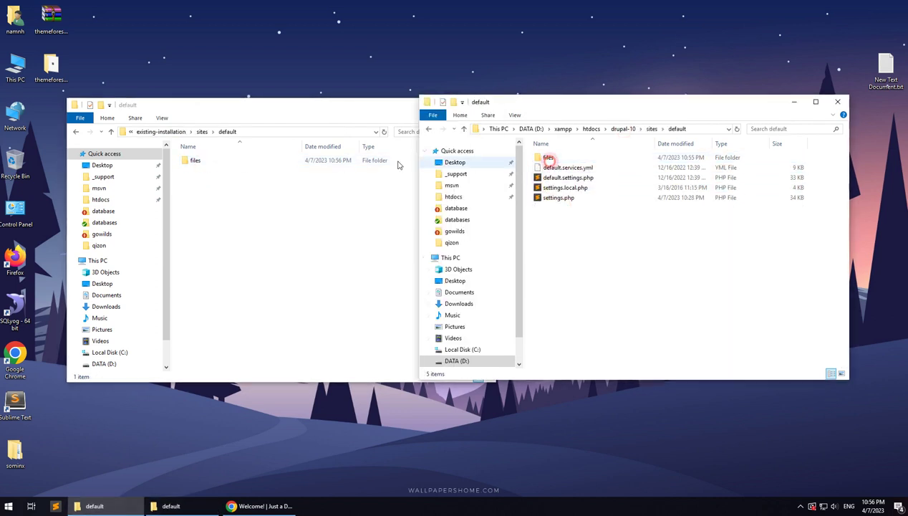
pyautogui.moveTo(198, 162); pyautogui.dragTo(625, 204)
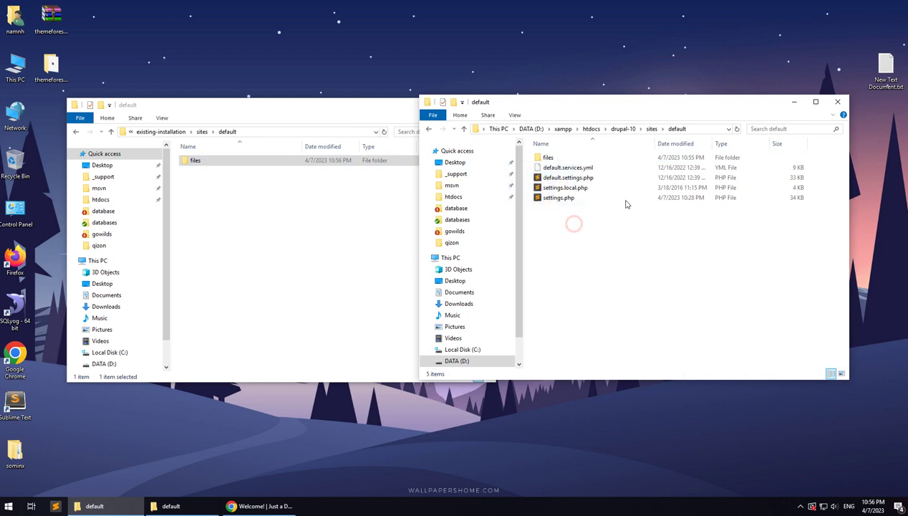
# Copy the custom folder from the package's themes folder into drupal-10's themes folder
pyautogui.click(652, 129)
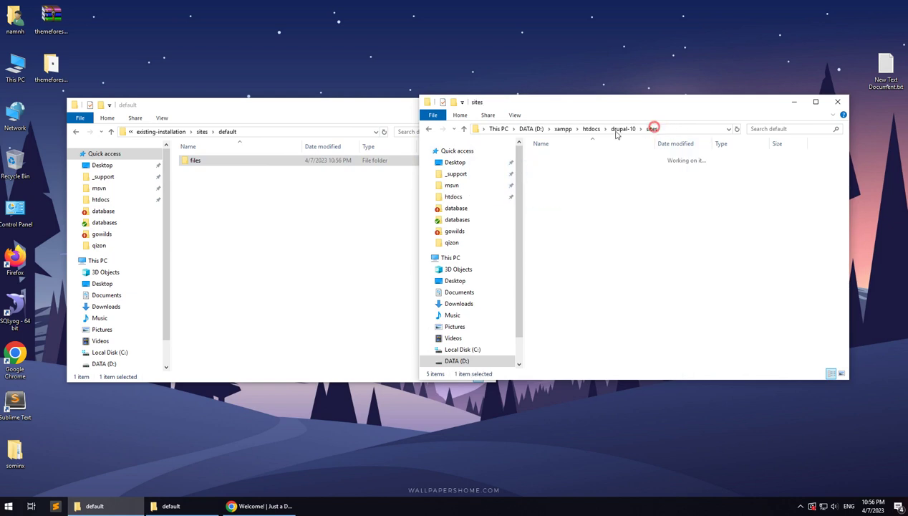
pyautogui.click(202, 132)
pyautogui.click(169, 134)
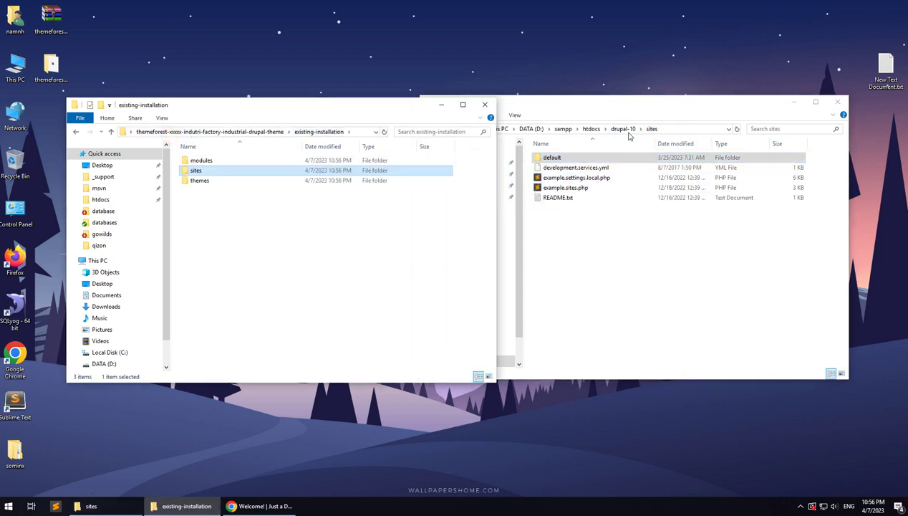
pyautogui.click(623, 129)
pyautogui.doubleClick(207, 181)
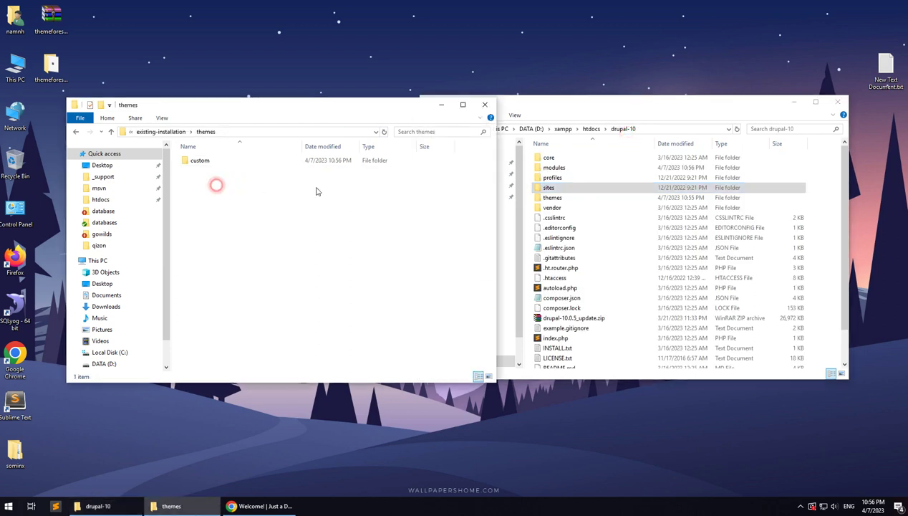
pyautogui.doubleClick(550, 197)
pyautogui.moveTo(203, 165); pyautogui.dragTo(648, 216)
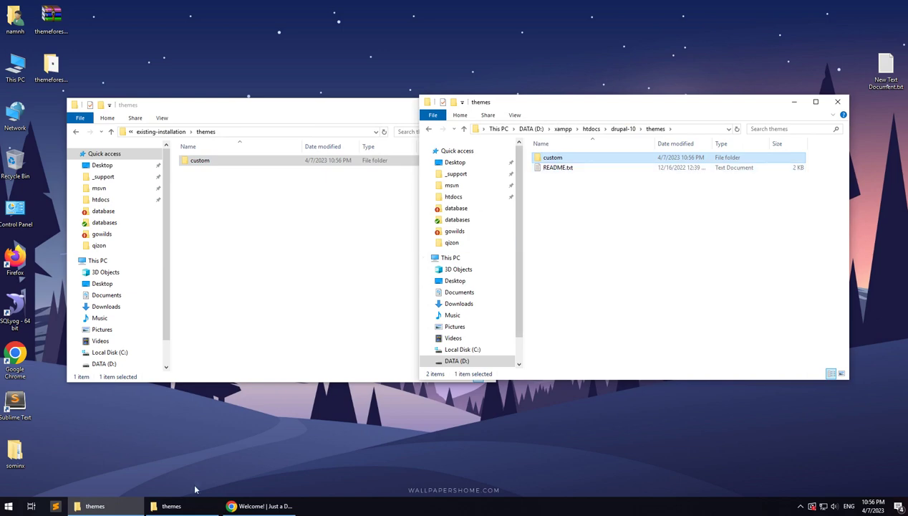
# Switch to the Drupal site in Chrome, install Indutri sub-theme 1.0.0 and set it as the default theme
pyautogui.click(253, 507)
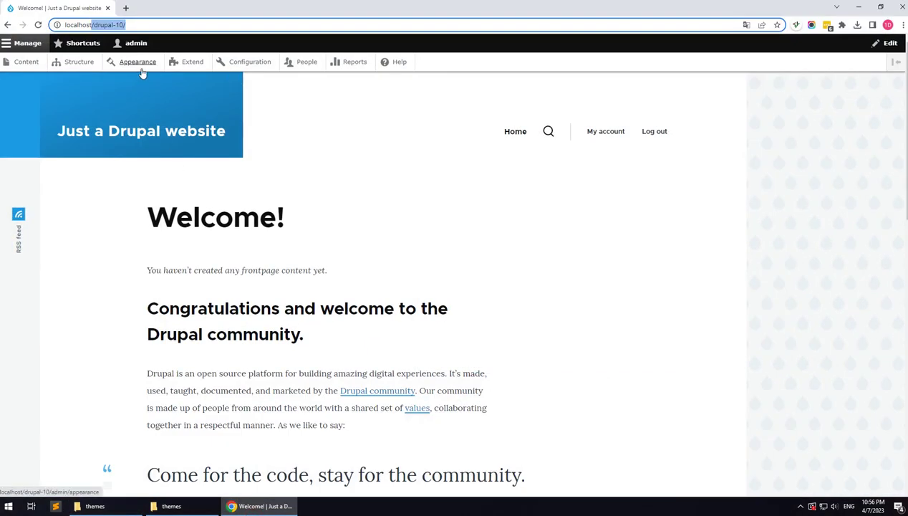
pyautogui.click(138, 64)
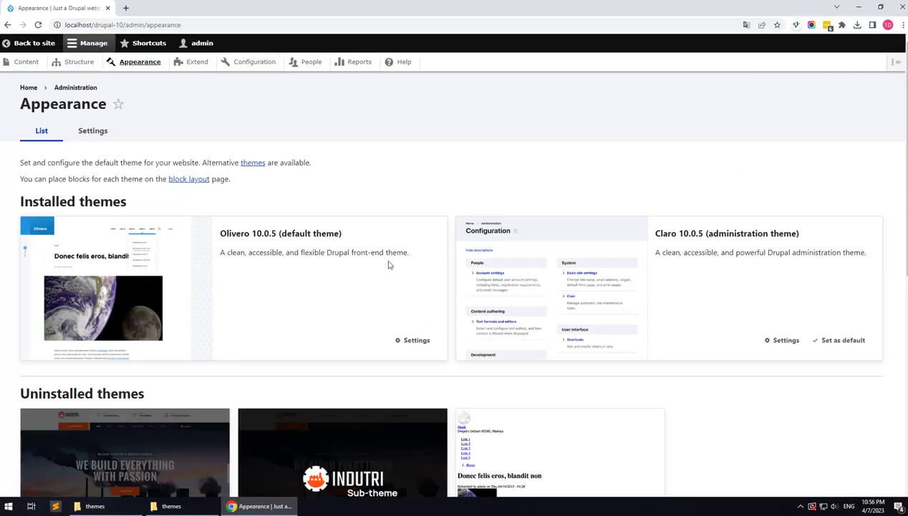
pyautogui.scroll(-5, 389, 264)
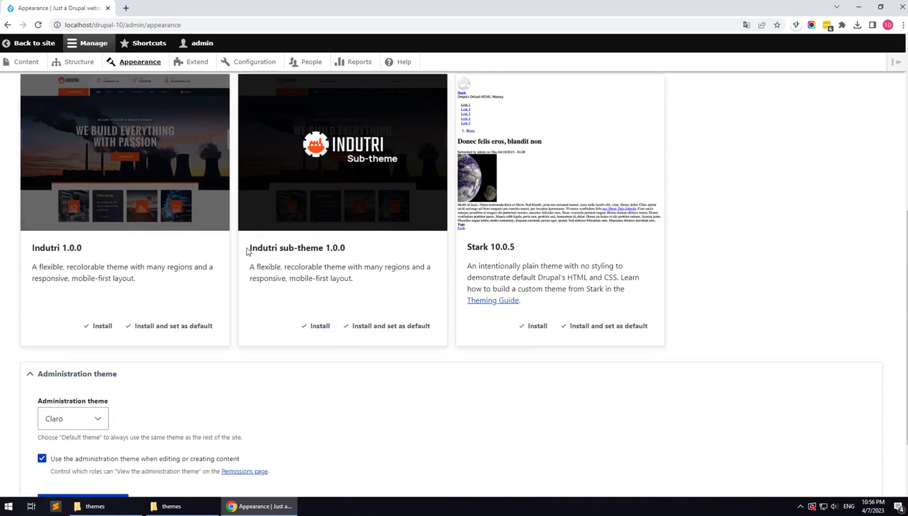
pyautogui.moveTo(246, 250); pyautogui.dragTo(375, 243)
pyautogui.click(293, 245)
pyautogui.click(383, 327)
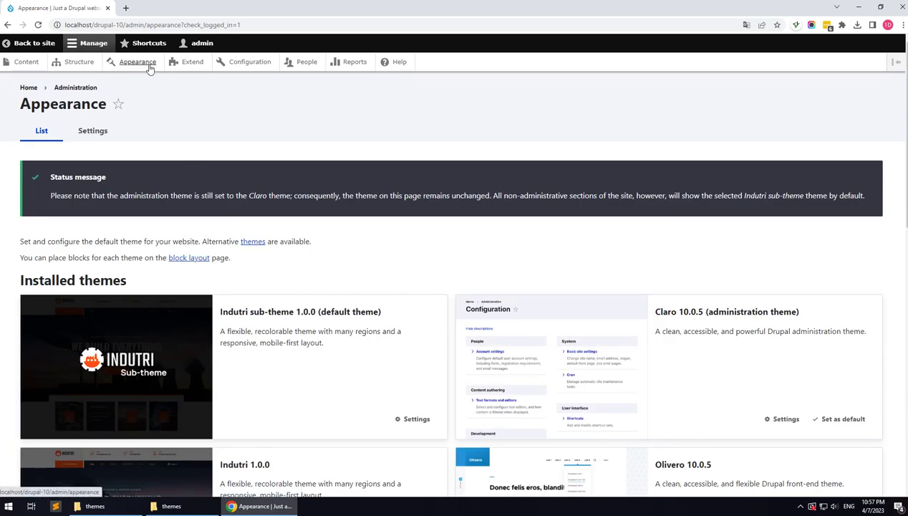
# Filter the modules by "gavias" and install Gavias Custom View, Indutri Themer, Page Builder and SliderLayer, accepting the required module
pyautogui.click(189, 61)
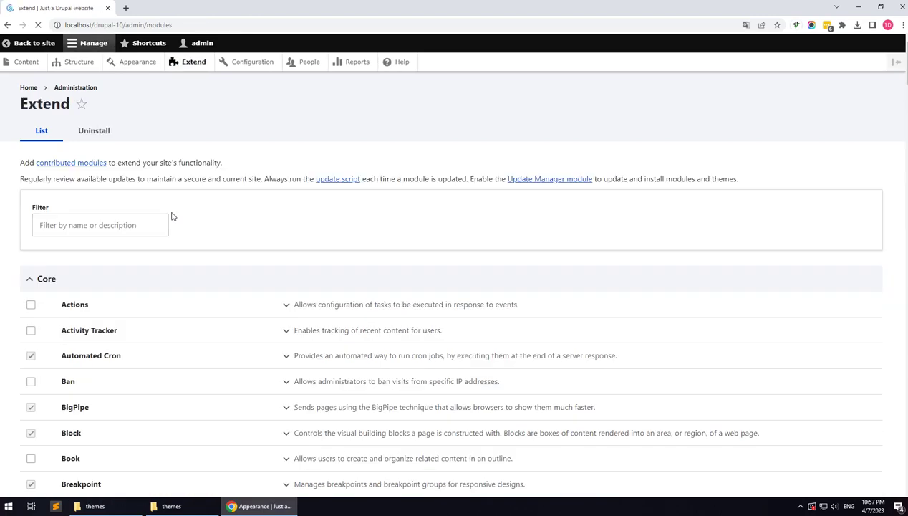
pyautogui.click(128, 225)
pyautogui.write('ga')
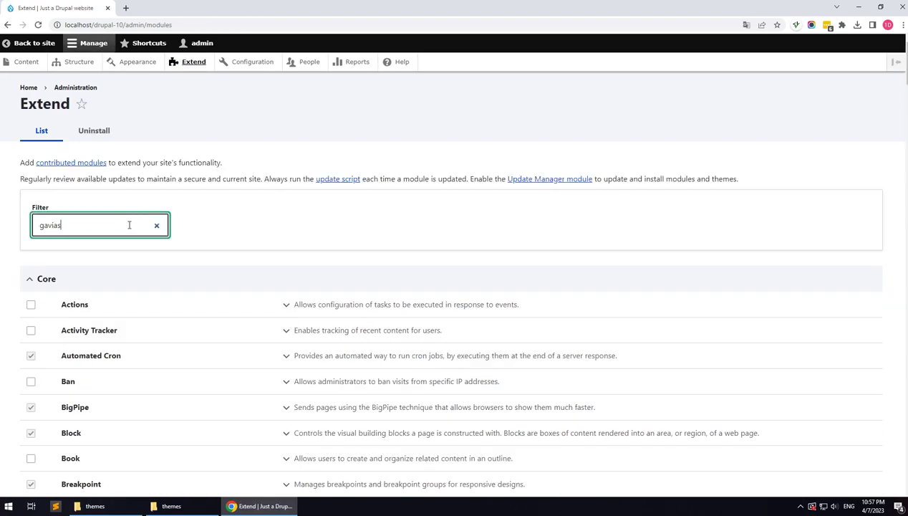
pyautogui.write('vias')
pyautogui.click(89, 304)
pyautogui.click(88, 328)
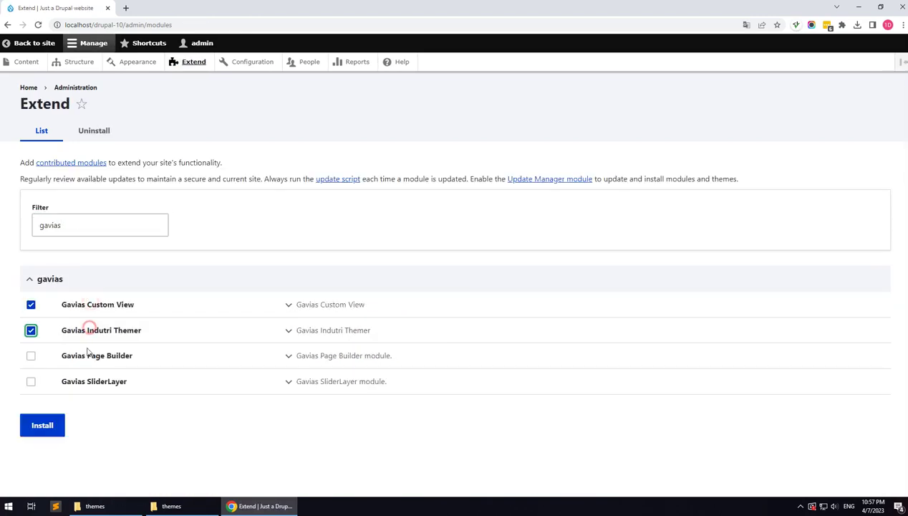
pyautogui.click(87, 355)
pyautogui.click(90, 380)
pyautogui.click(47, 427)
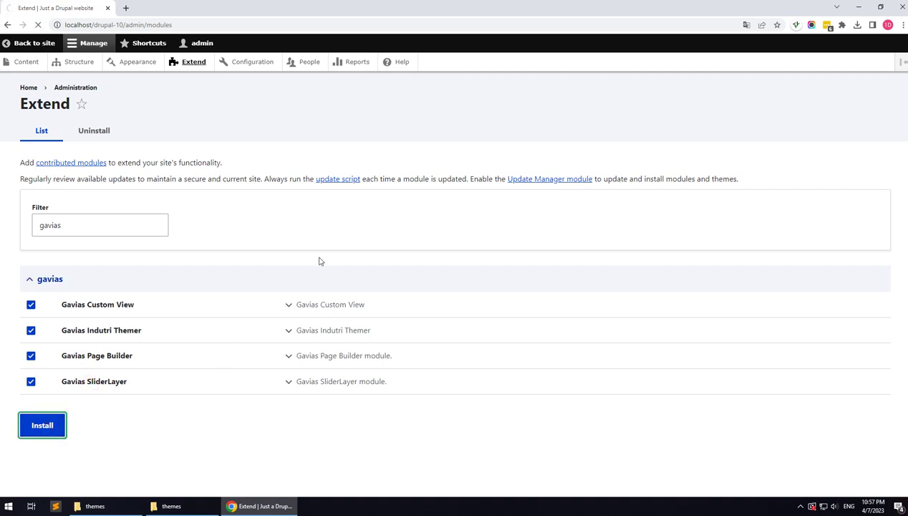
pyautogui.click(55, 187)
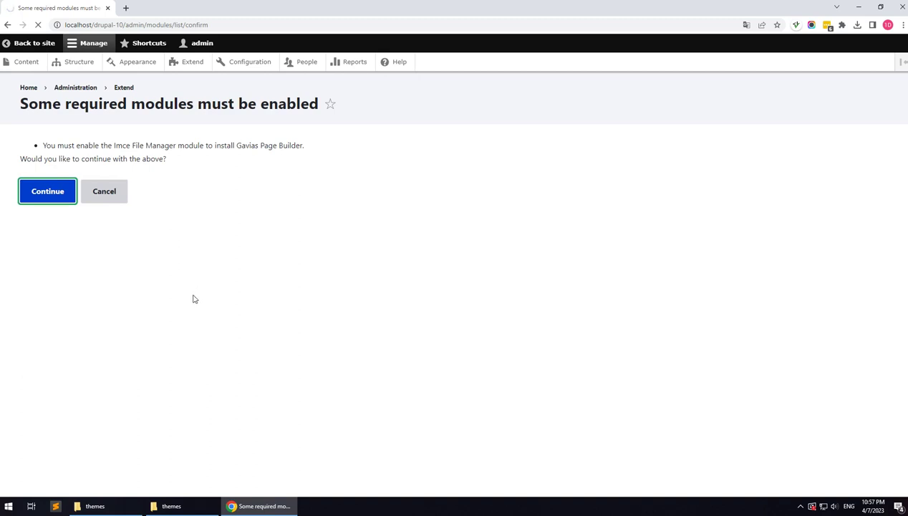
# Filter the modules by "indutri" and install Indutri Features together with its required modules
pyautogui.click(142, 304)
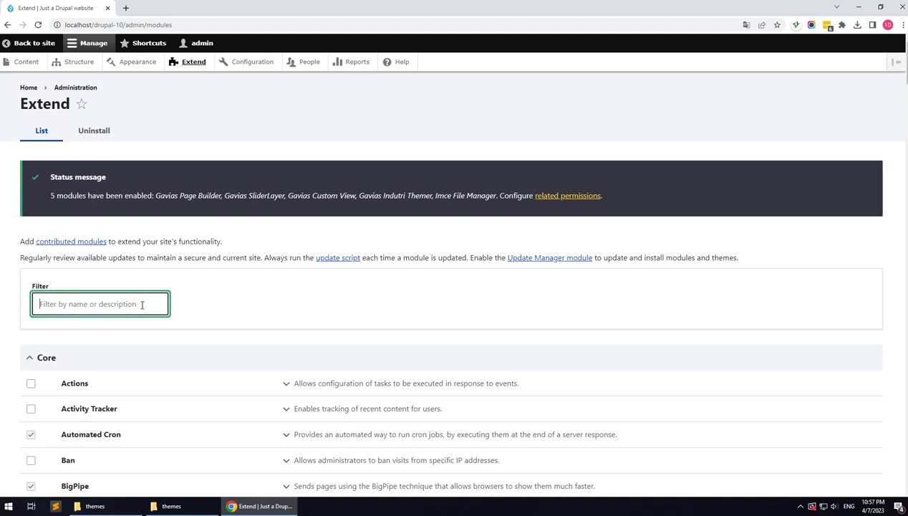
pyautogui.write('indutri')
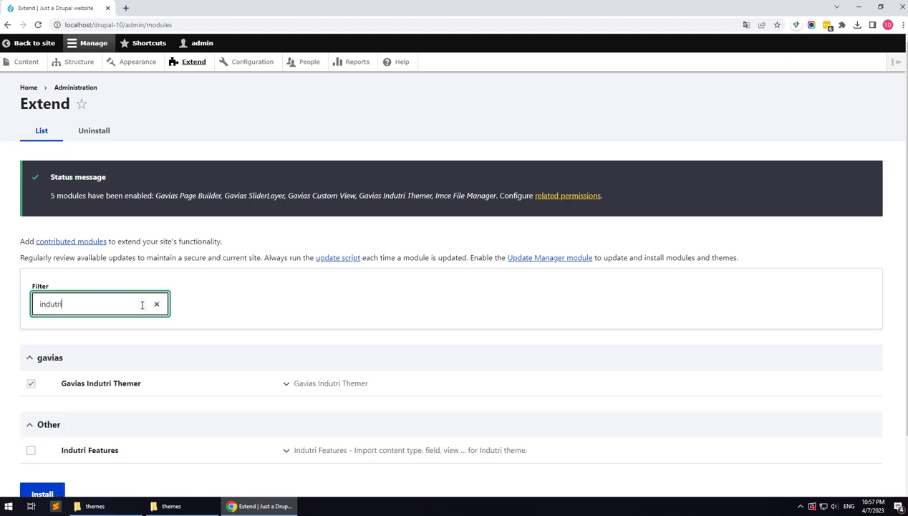
pyautogui.scroll(-1, 112, 419)
pyautogui.click(99, 388)
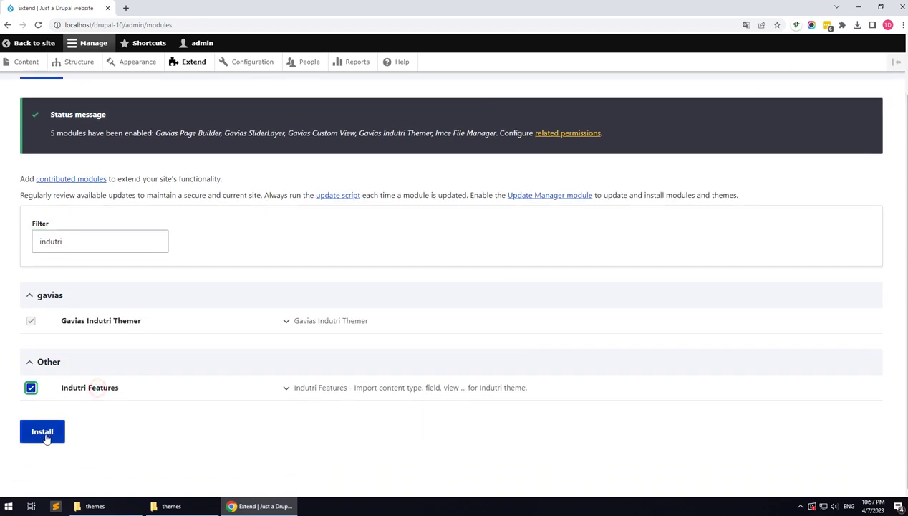
pyautogui.click(43, 432)
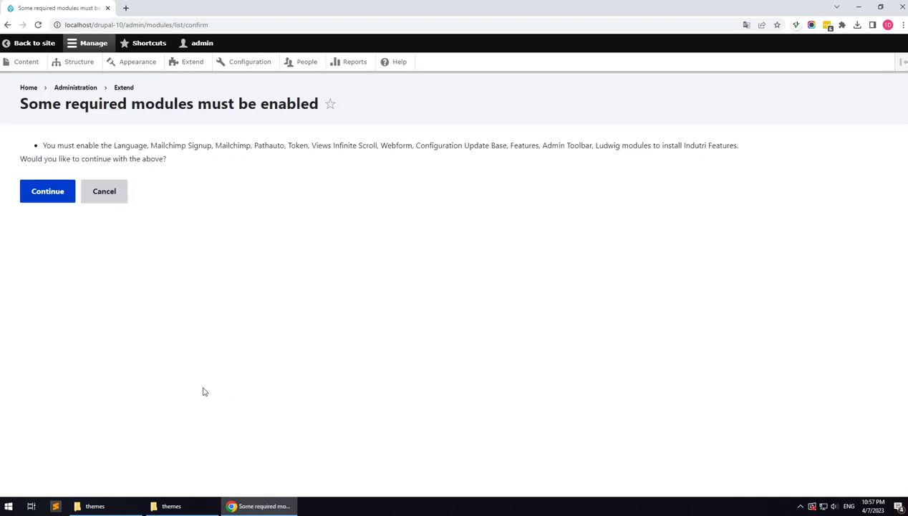
pyautogui.click(49, 193)
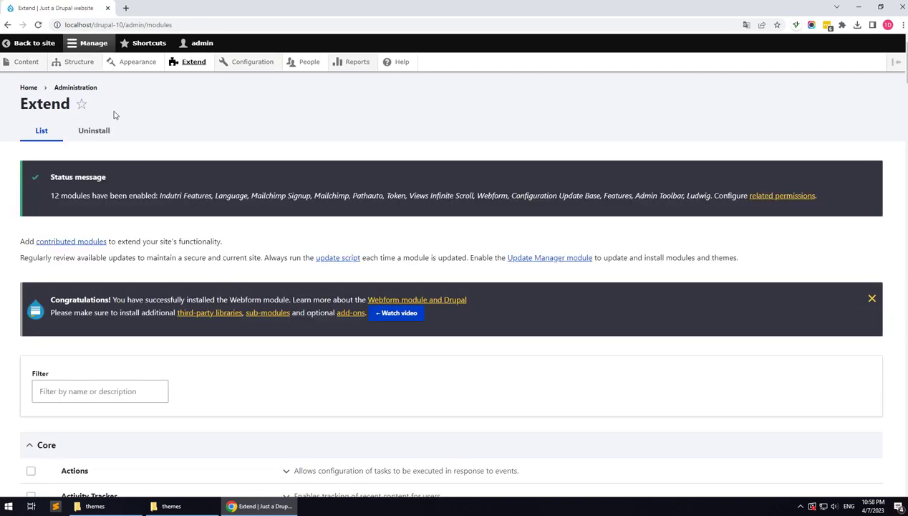
# Open the block layout of the Indutri sub-theme and assign the Page title block to the Other region
pyautogui.moveTo(75, 63)
pyautogui.click(84, 80)
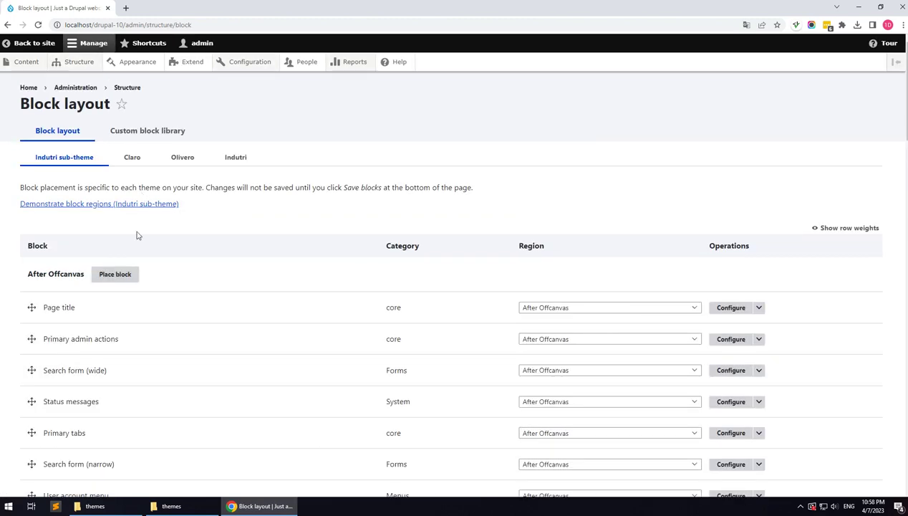
pyautogui.scroll(-2, 137, 235)
pyautogui.click(618, 212)
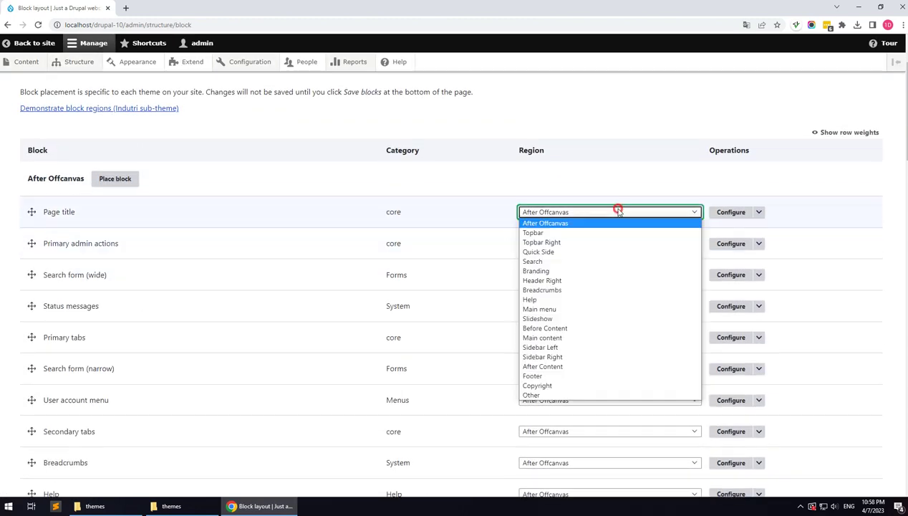
pyautogui.click(529, 395)
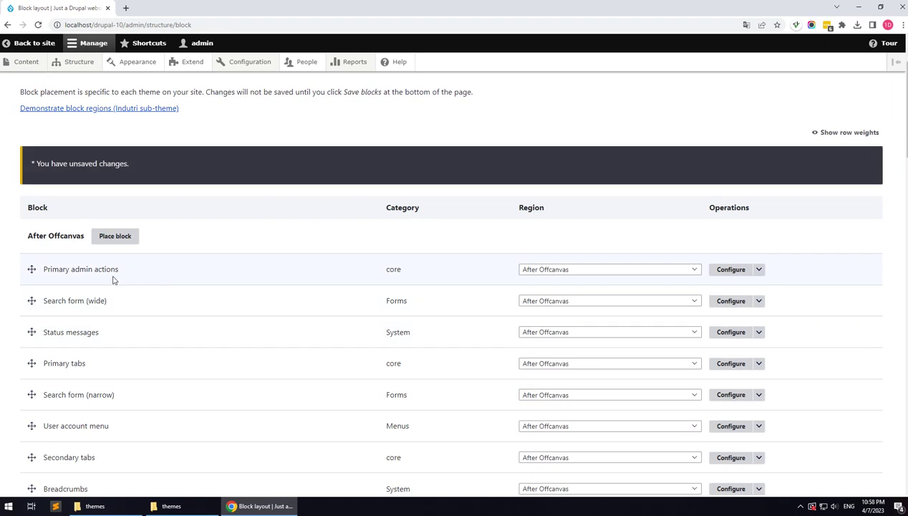
# Assign the Primary admin actions block to the Help region and Search form (wide) to the Other region
pyautogui.click(550, 270)
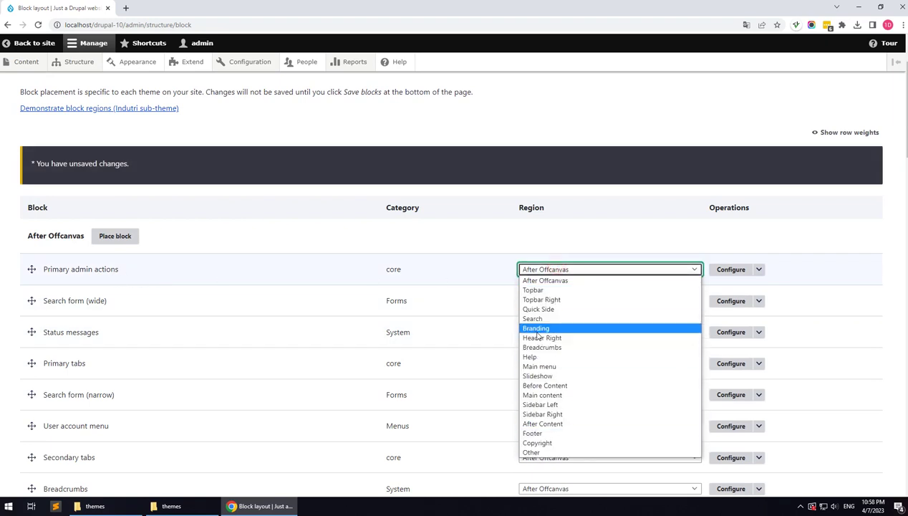
pyautogui.click(530, 353)
pyautogui.click(543, 269)
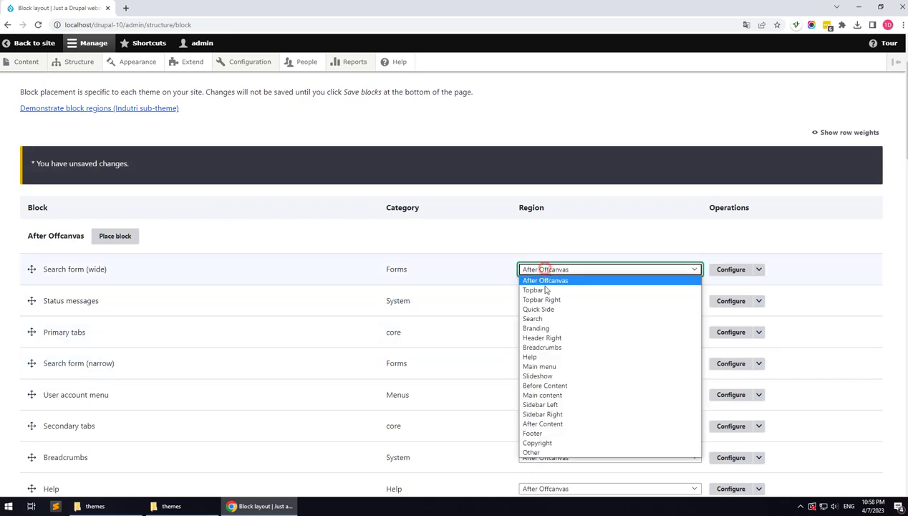
pyautogui.click(530, 451)
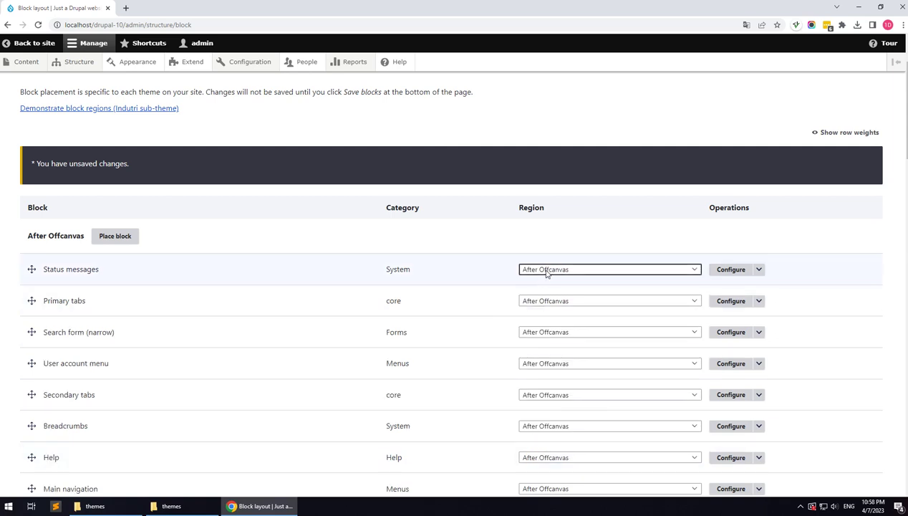
# Assign the Status messages and Primary tabs blocks to the Help region
pyautogui.click(547, 271)
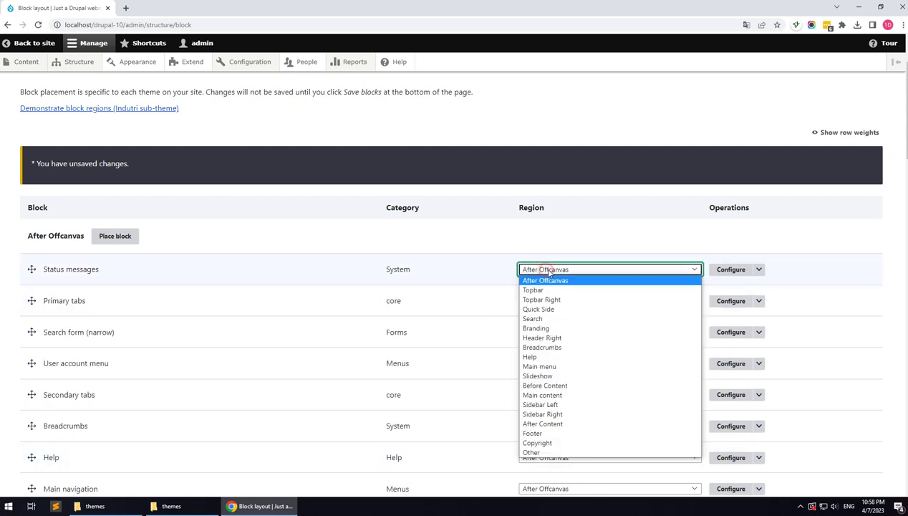
pyautogui.click(538, 356)
pyautogui.click(559, 269)
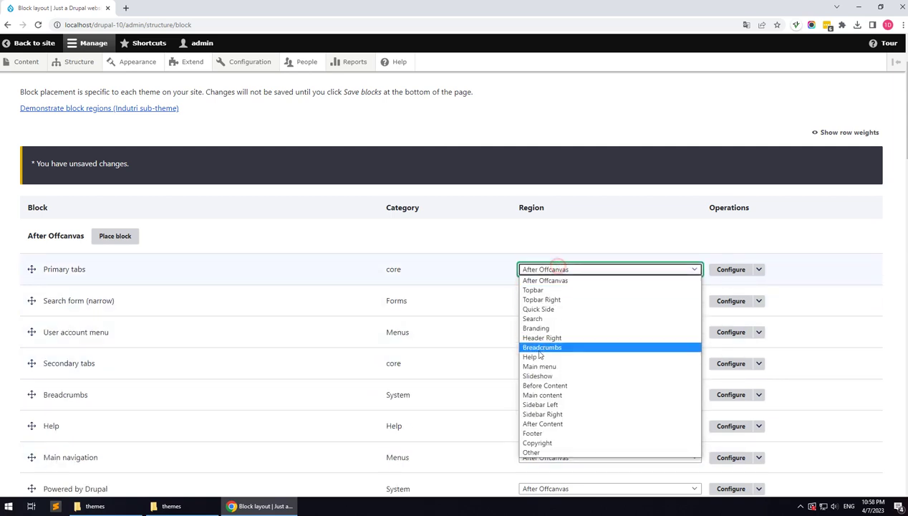
pyautogui.click(537, 358)
# Assign the Search form (narrow) block to the Search region and User account menu to the Other region
pyautogui.click(564, 270)
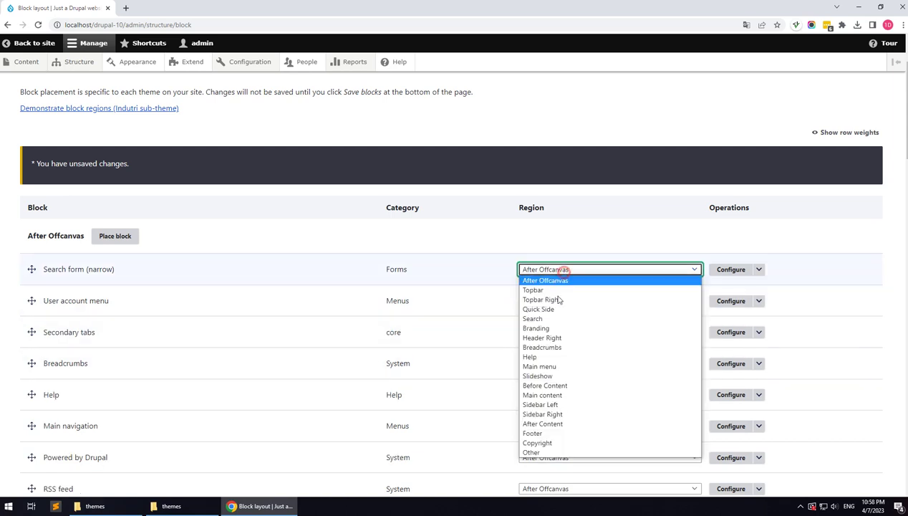
pyautogui.click(540, 316)
pyautogui.click(544, 270)
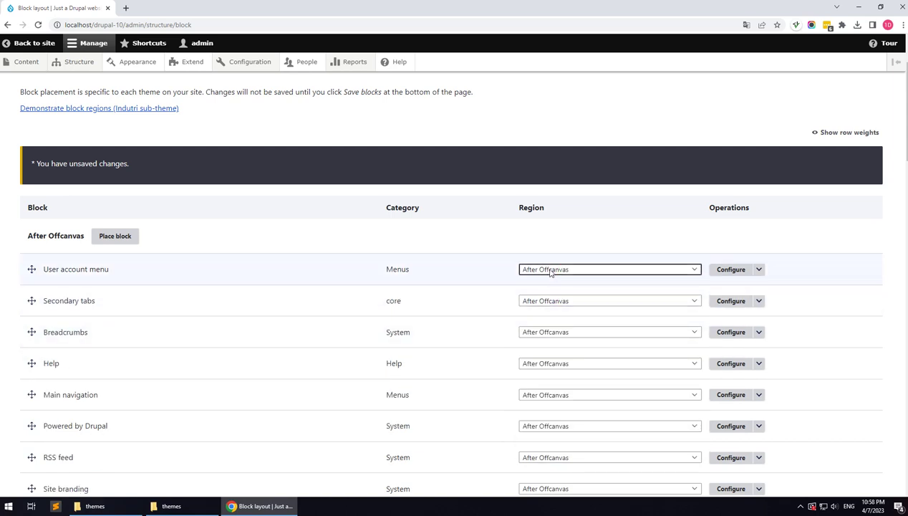
pyautogui.click(534, 448)
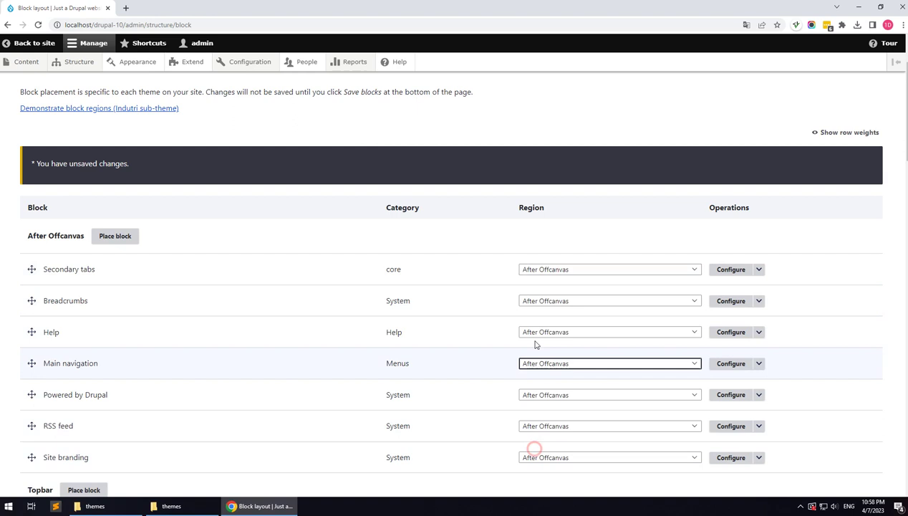
# Assign the Secondary tabs block to the Help region and the Breadcrumbs block to the Breadcrumbs region
pyautogui.click(545, 269)
pyautogui.click(539, 354)
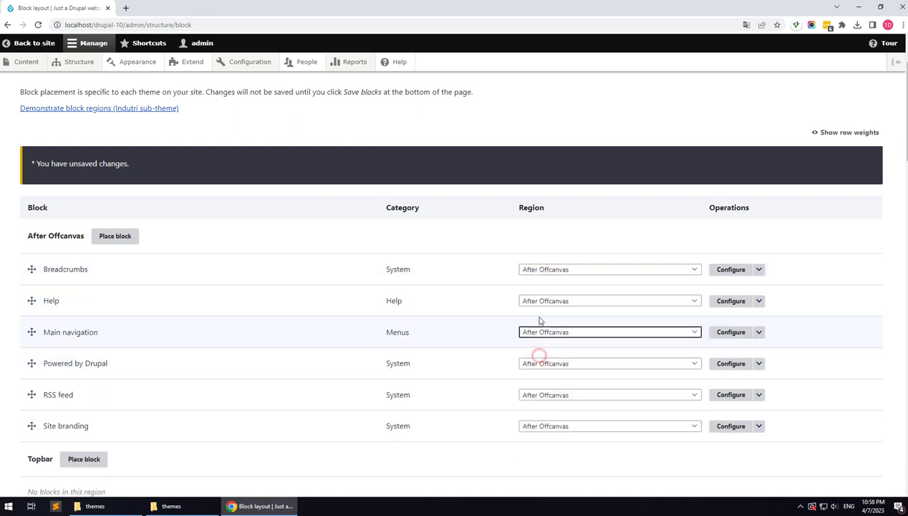
pyautogui.click(547, 270)
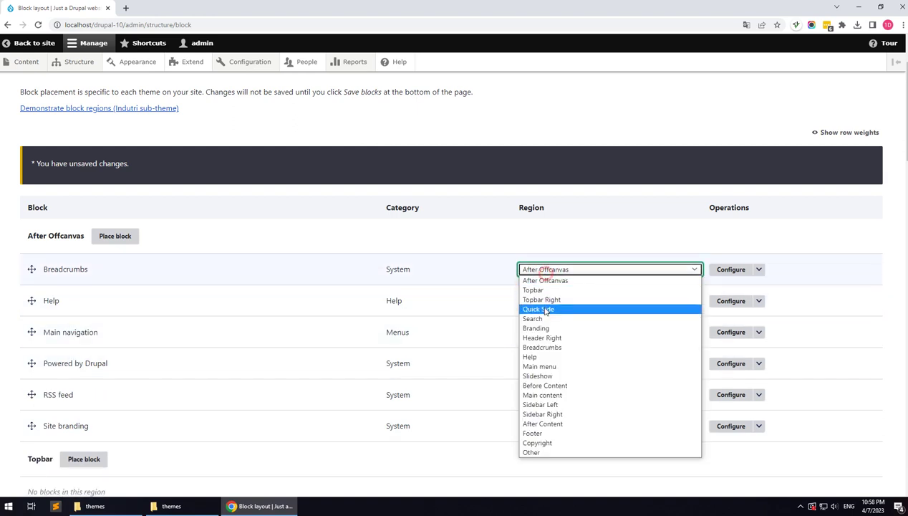
pyautogui.click(542, 346)
# Assign the Help block to the Other region and the Main navigation block to the Main menu region
pyautogui.click(544, 270)
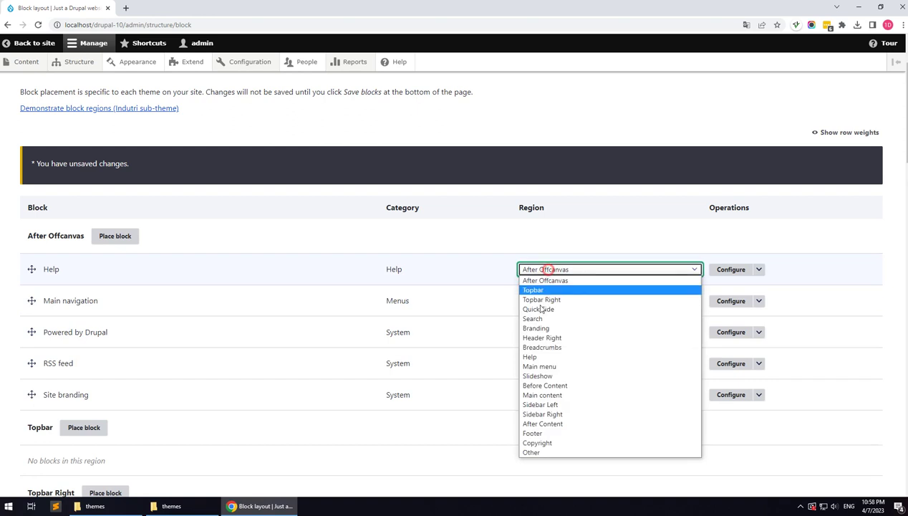
pyautogui.click(531, 452)
pyautogui.click(534, 270)
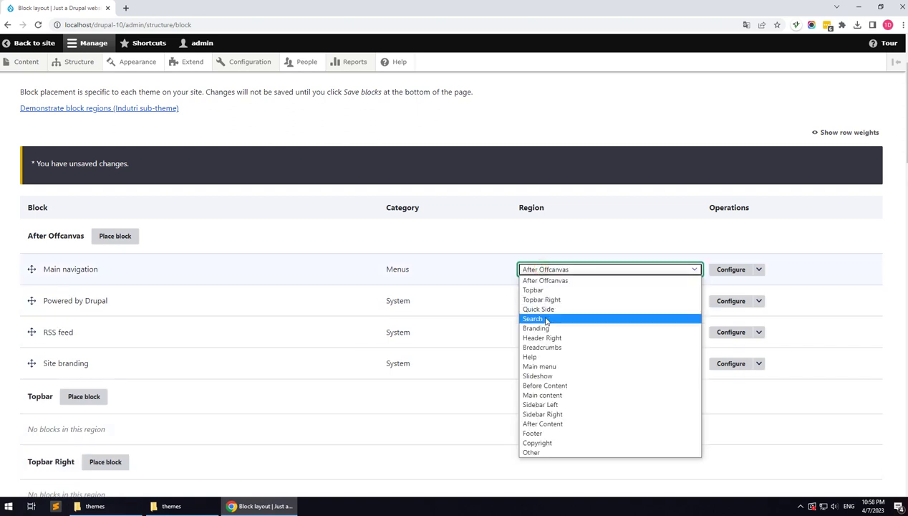
pyautogui.click(543, 366)
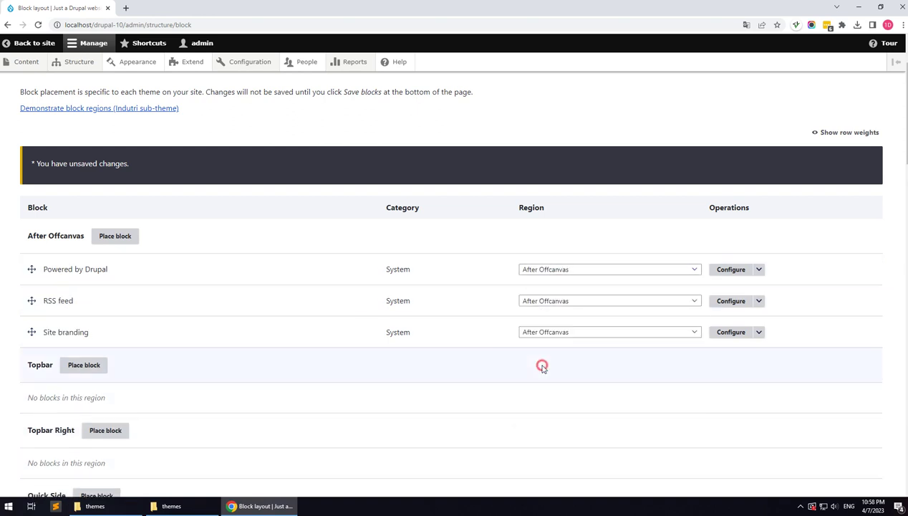
# Assign the Powered by Drupal and RSS feed blocks to the Other region
pyautogui.click(553, 271)
pyautogui.click(549, 451)
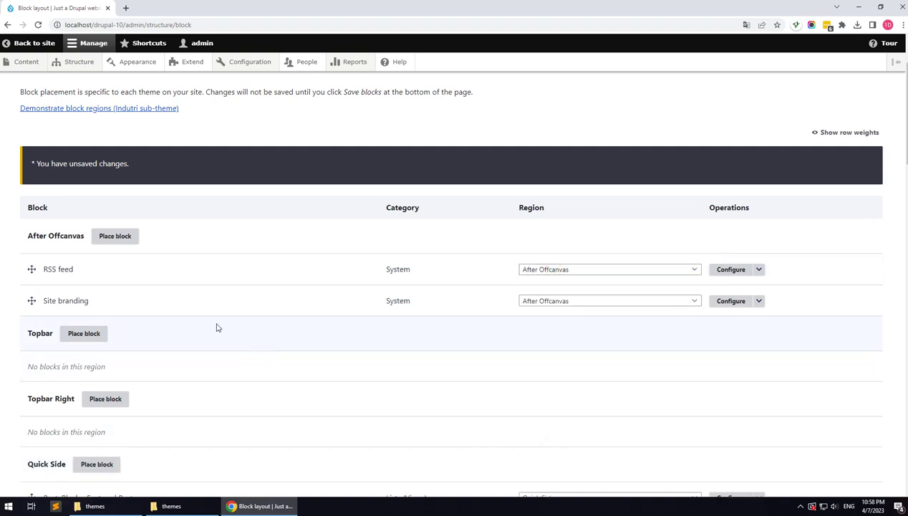
pyautogui.click(604, 269)
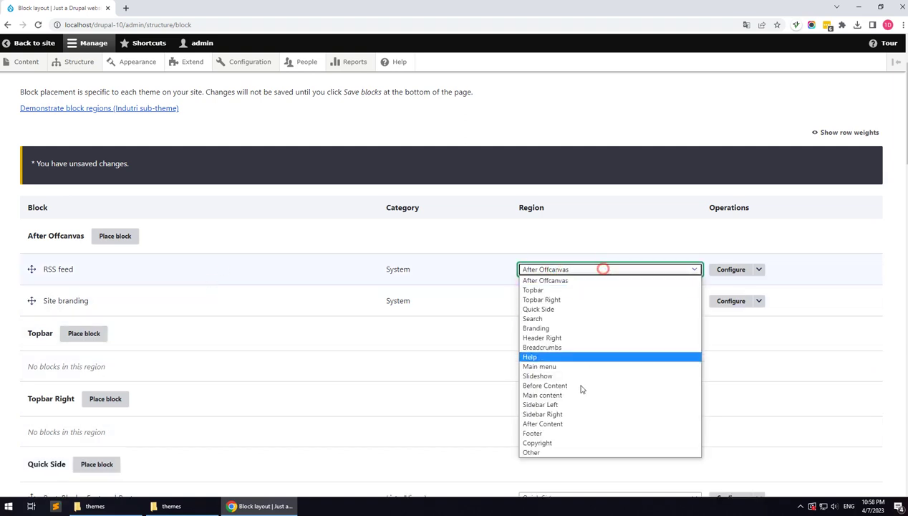
pyautogui.click(559, 449)
# Assign the Site branding block to the Branding region and save the block layout
pyautogui.click(553, 270)
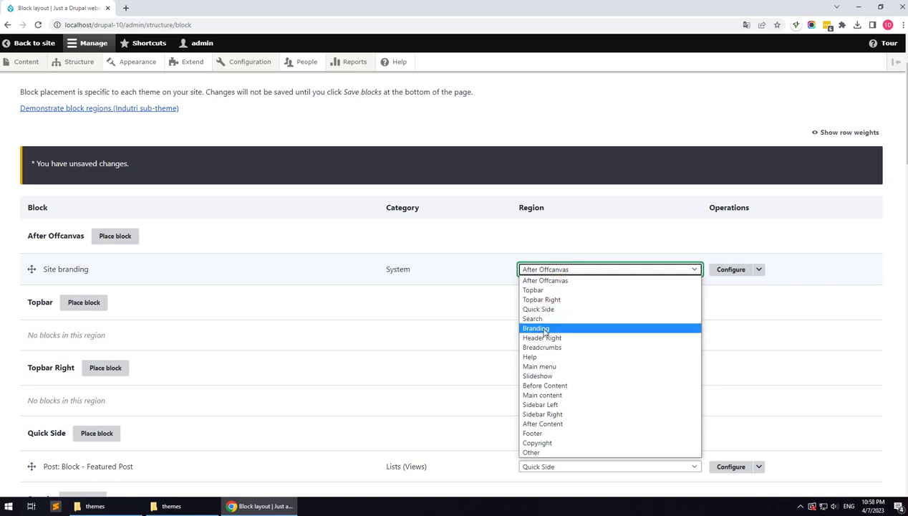
pyautogui.click(543, 328)
pyautogui.scroll(-5, 221, 330)
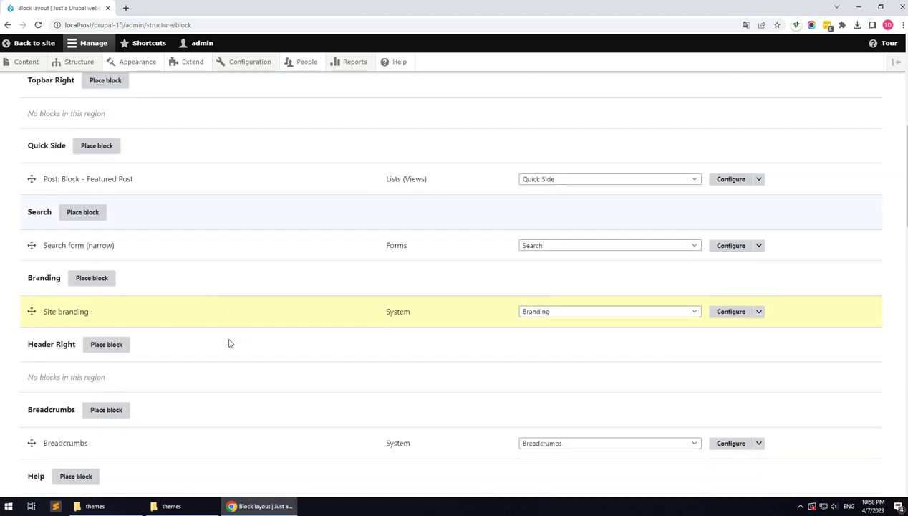
pyautogui.scroll(-4, 229, 343)
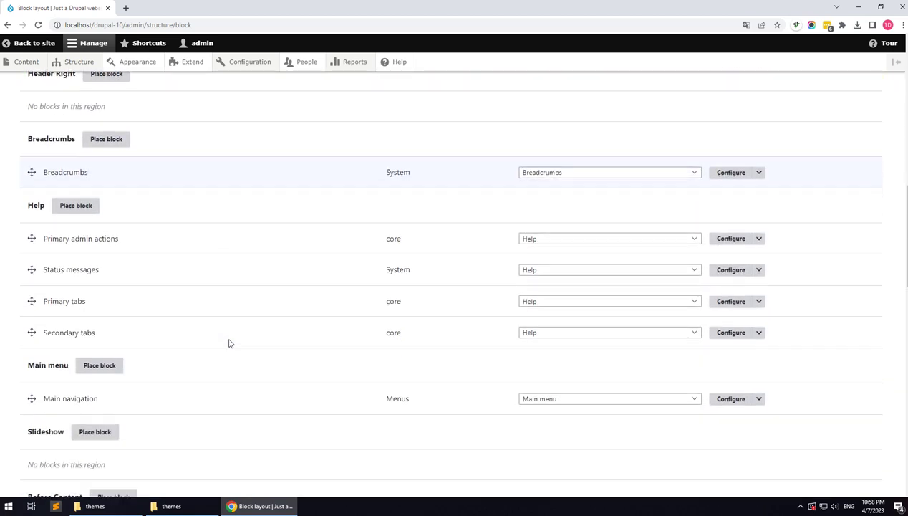
pyautogui.scroll(-11, 230, 337)
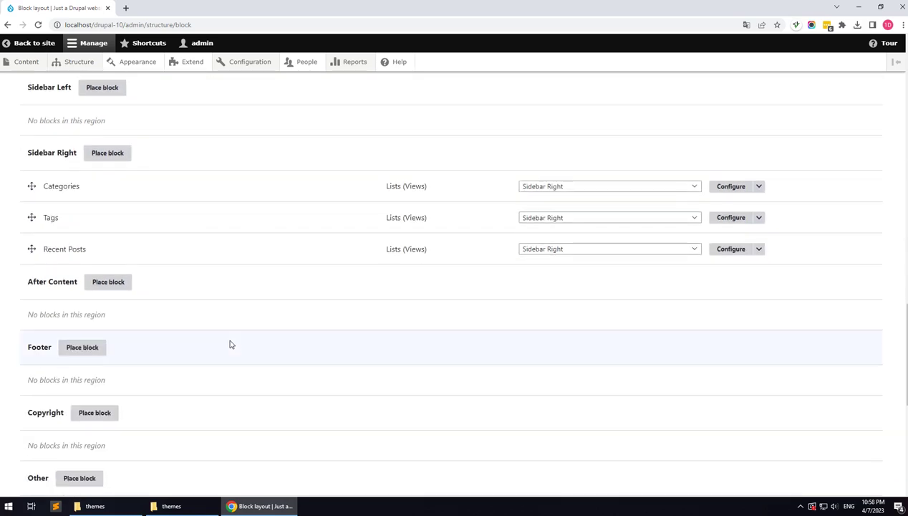
pyautogui.click(51, 431)
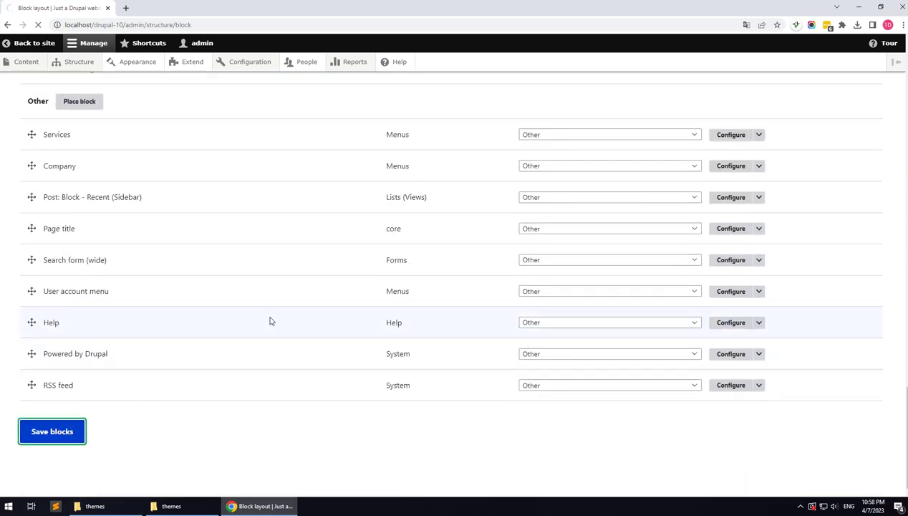
# Open the configuration of the Site branding block in the Branding region and save the block
pyautogui.scroll(-5, 280, 306)
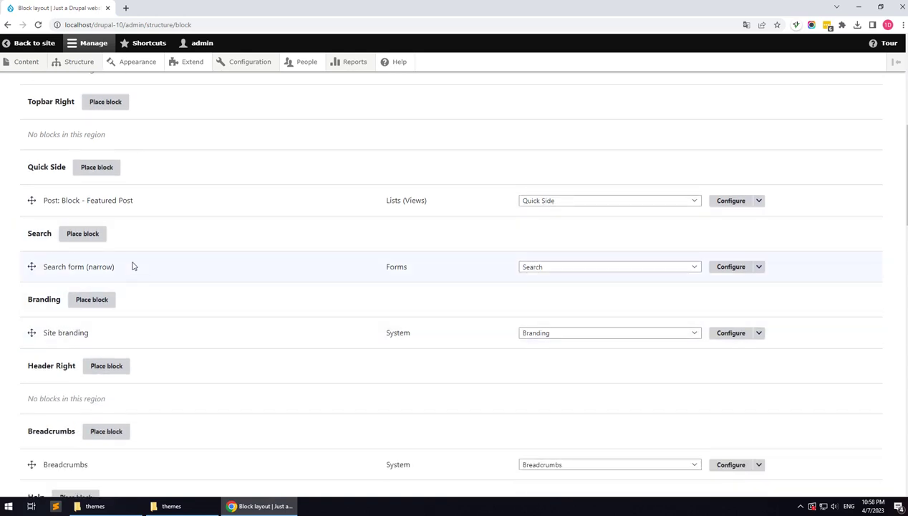
pyautogui.scroll(-1, 134, 270)
pyautogui.click(718, 238)
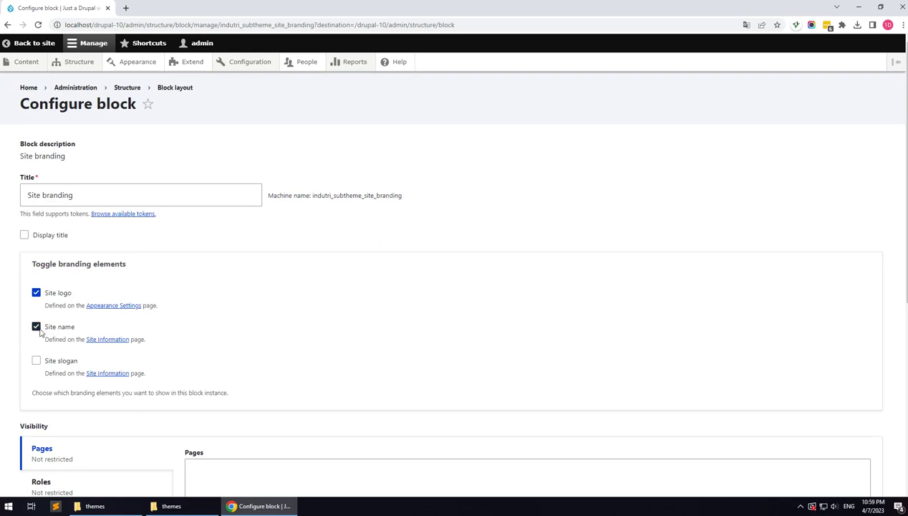
pyautogui.scroll(-4, 43, 329)
pyautogui.click(50, 431)
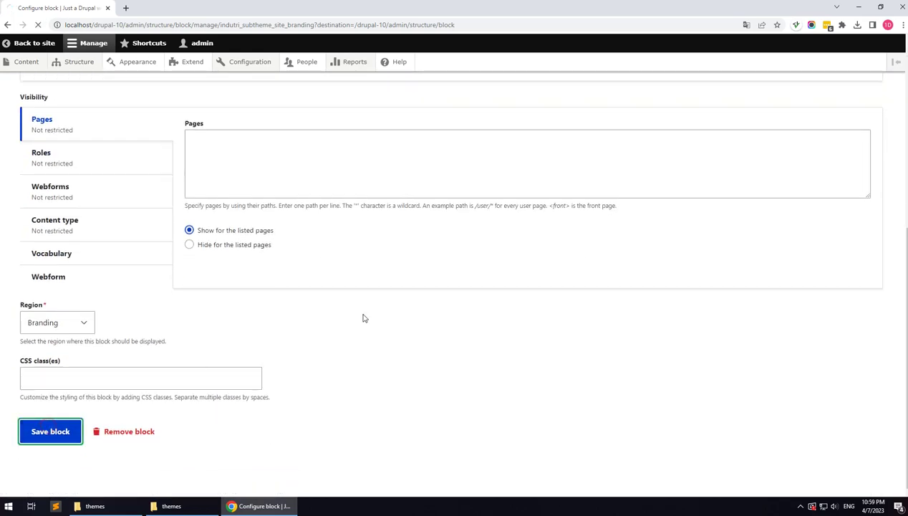
# Go to the site's content and start adding a new Basic page
pyautogui.scroll(-4, 298, 321)
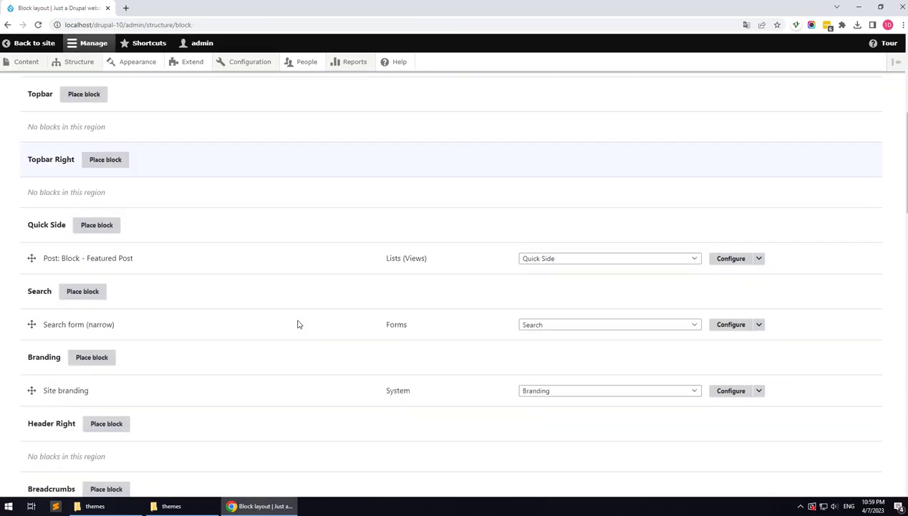
pyautogui.scroll(5, 298, 324)
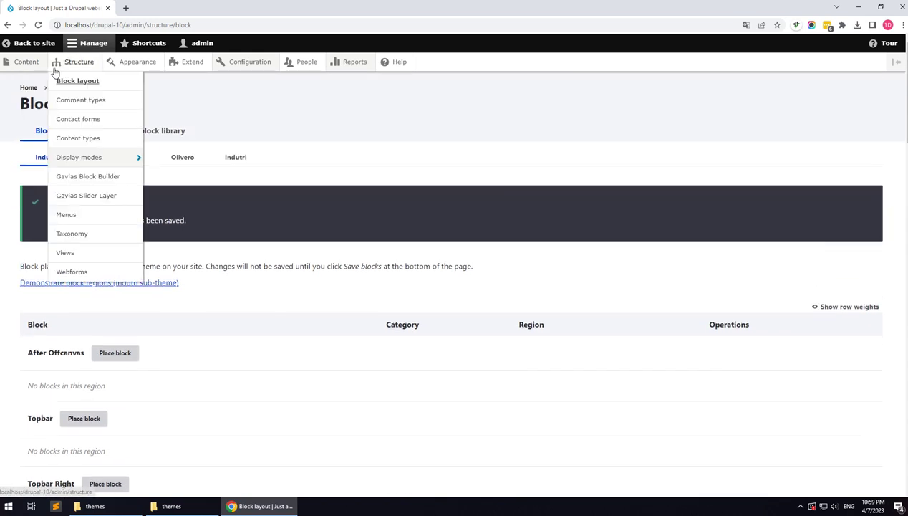
pyautogui.click(41, 65)
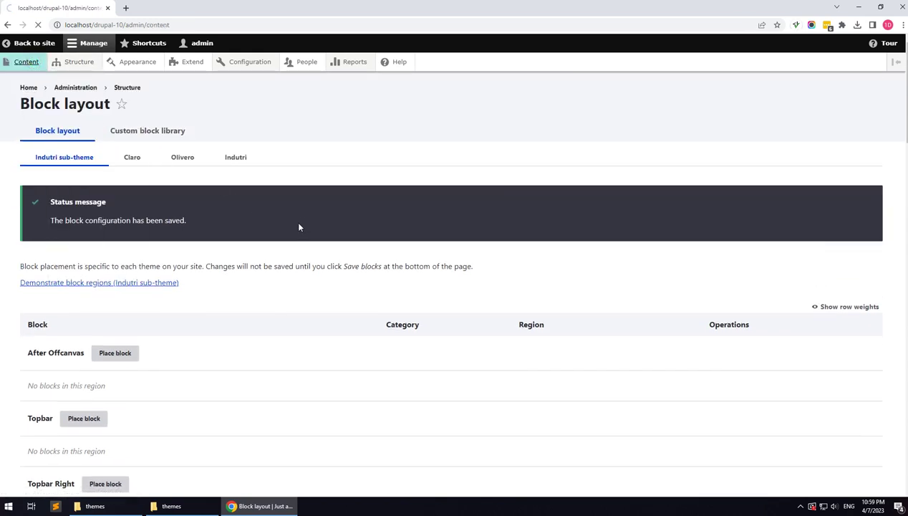
pyautogui.click(79, 170)
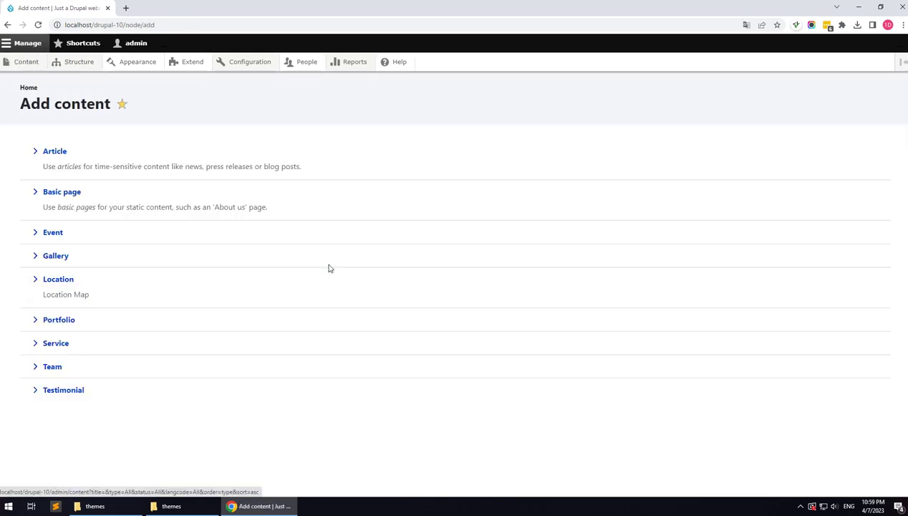
pyautogui.click(57, 192)
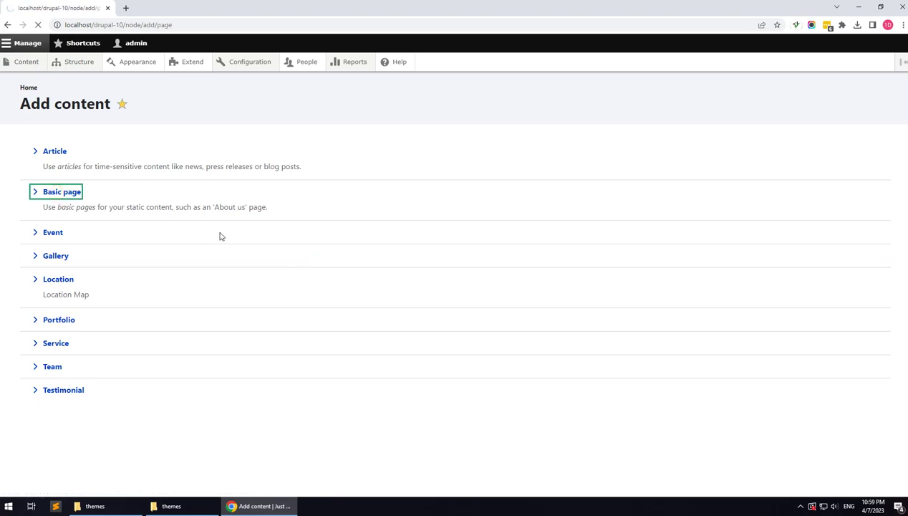
# Title the new basic page "Home Page" and save it as published
pyautogui.click(207, 173)
pyautogui.click(95, 198)
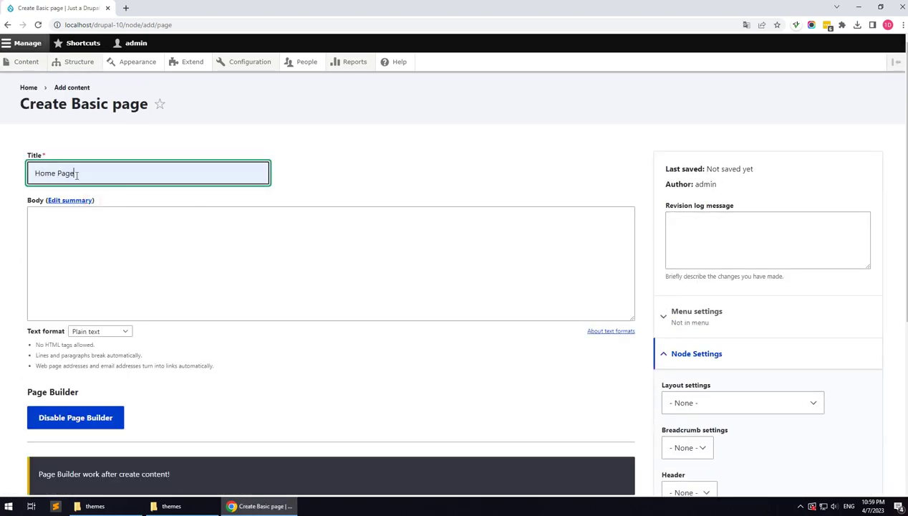
pyautogui.scroll(-3, 70, 324)
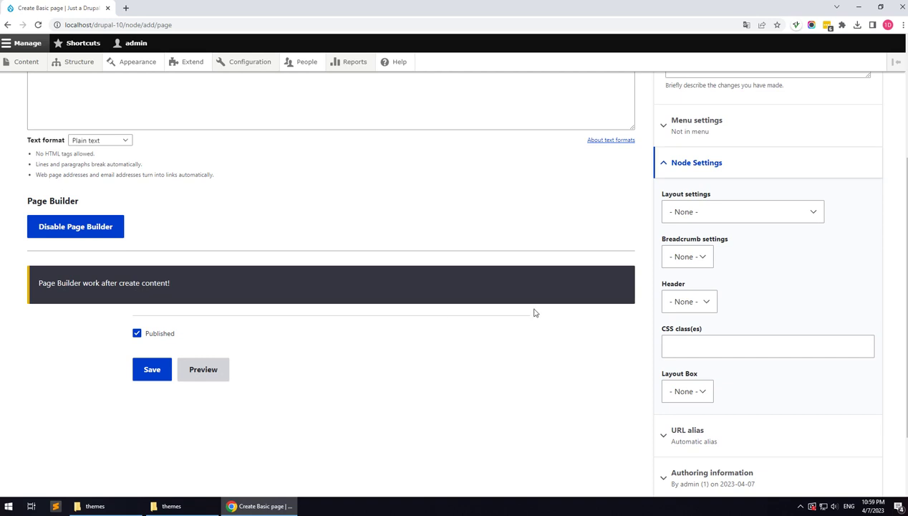
pyautogui.click(152, 370)
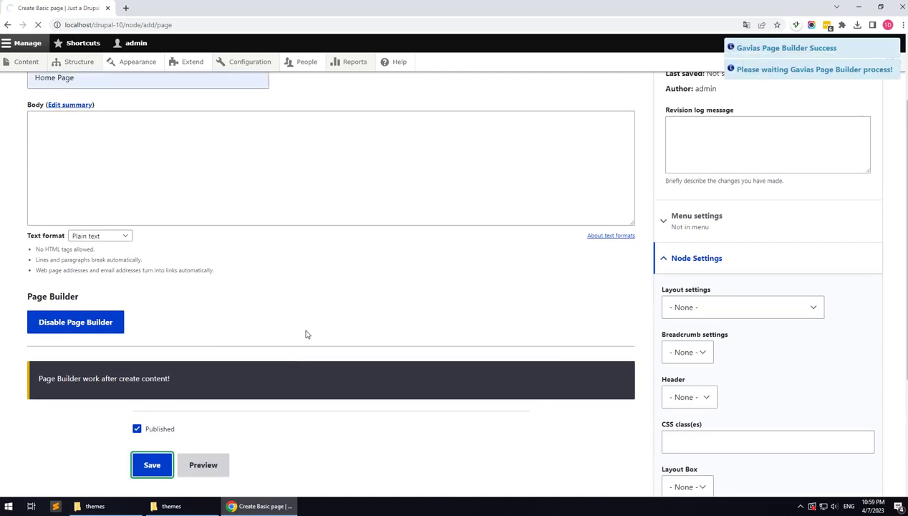
pyautogui.scroll(-2, 233, 324)
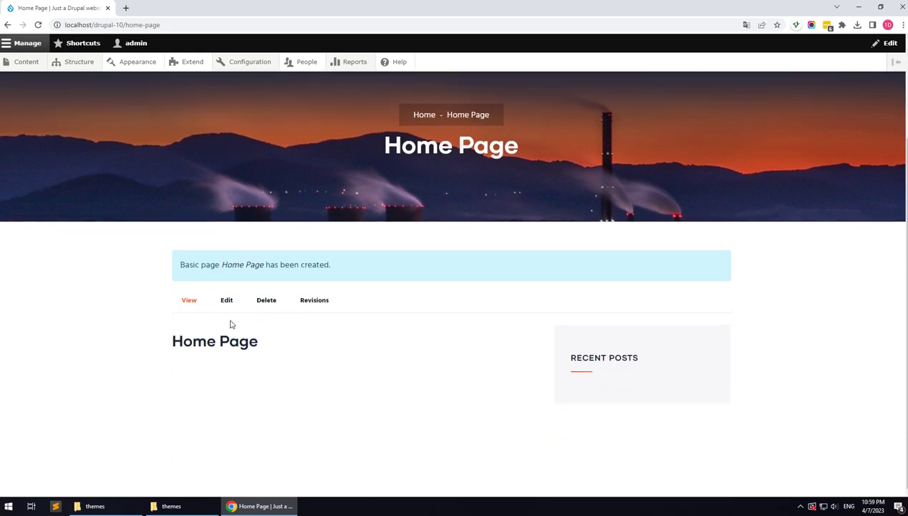
# Open the new Home Page for editing and start a page builder import
pyautogui.click(227, 301)
pyautogui.scroll(3, 296, 254)
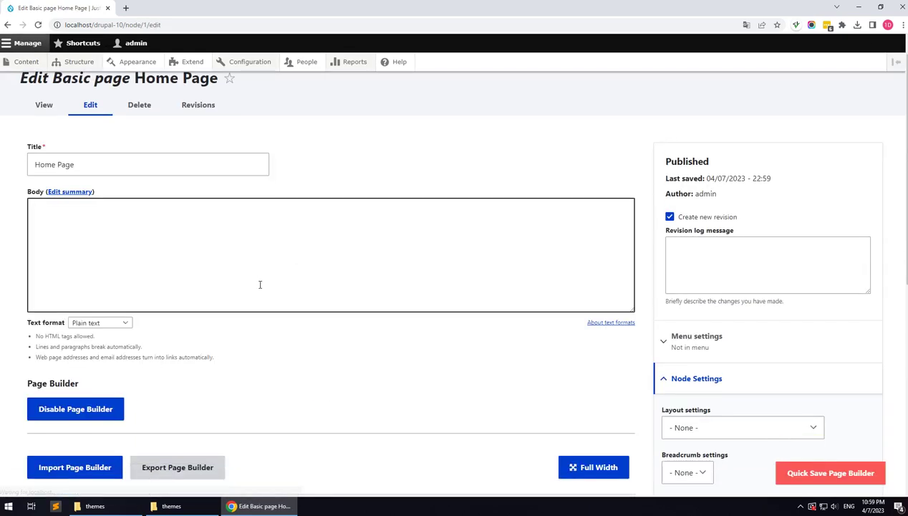
pyautogui.scroll(-4, 259, 282)
pyautogui.click(102, 305)
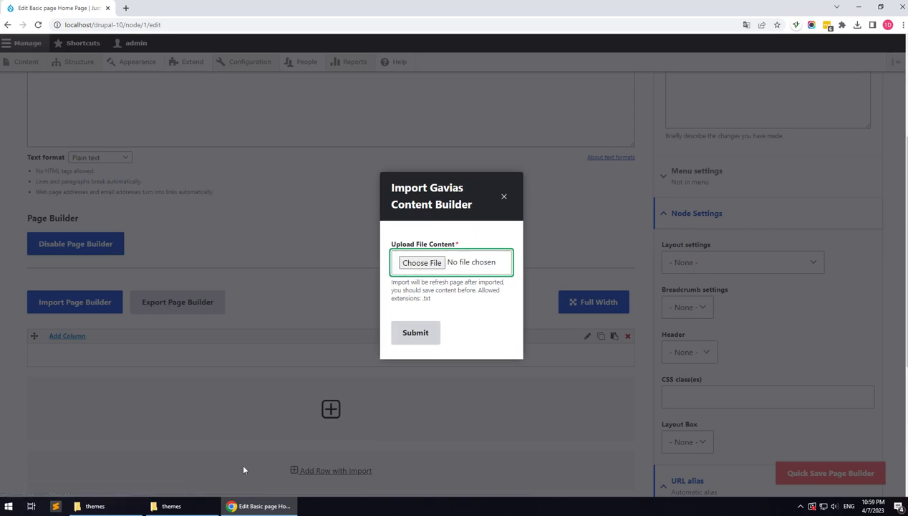
# Switch to File Explorer and extract export_pagebuilder_files.zip in the themeforest-xxxxx-indutri-factory-industrial-drupal-theme folder
pyautogui.click(132, 507)
pyautogui.click(123, 507)
pyautogui.click(175, 505)
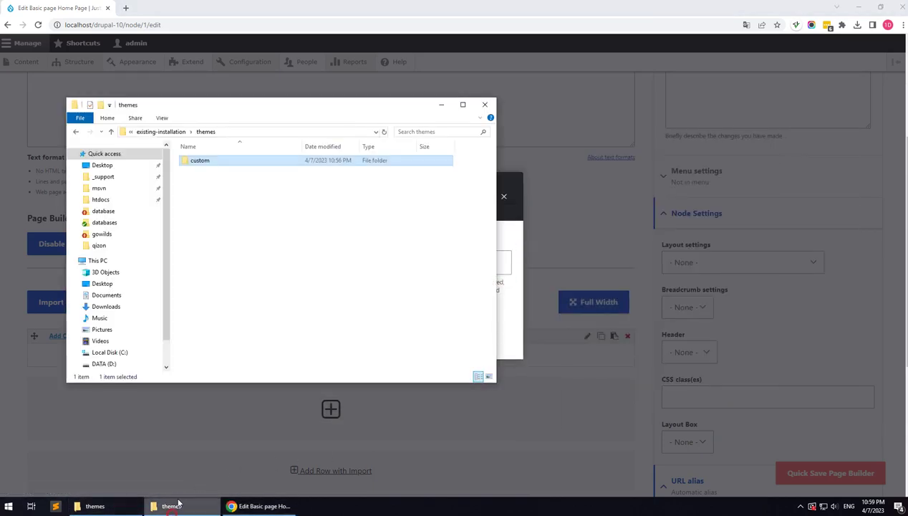
pyautogui.click(165, 132)
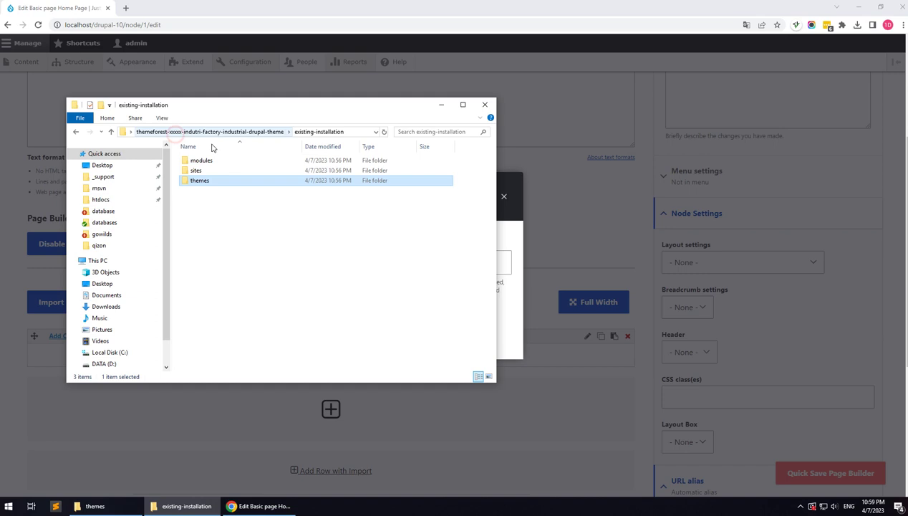
pyautogui.click(254, 132)
pyautogui.rightClick(218, 201)
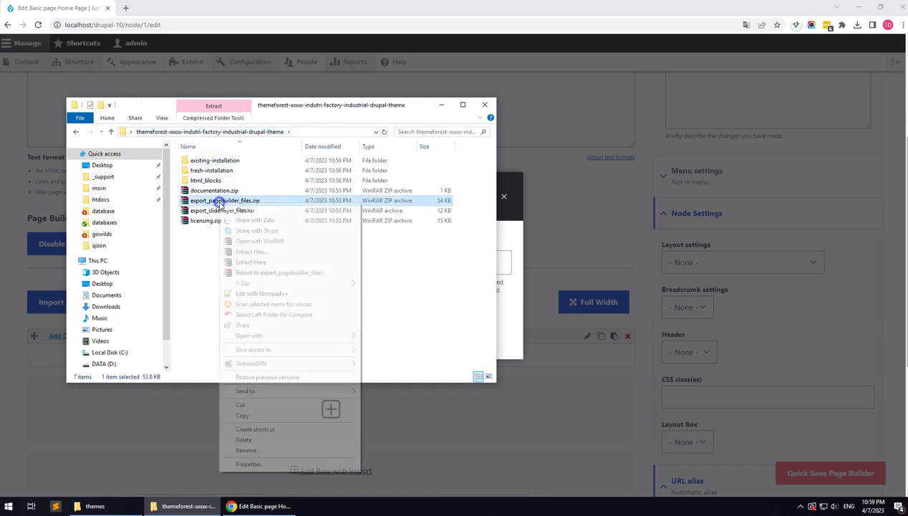
pyautogui.click(271, 262)
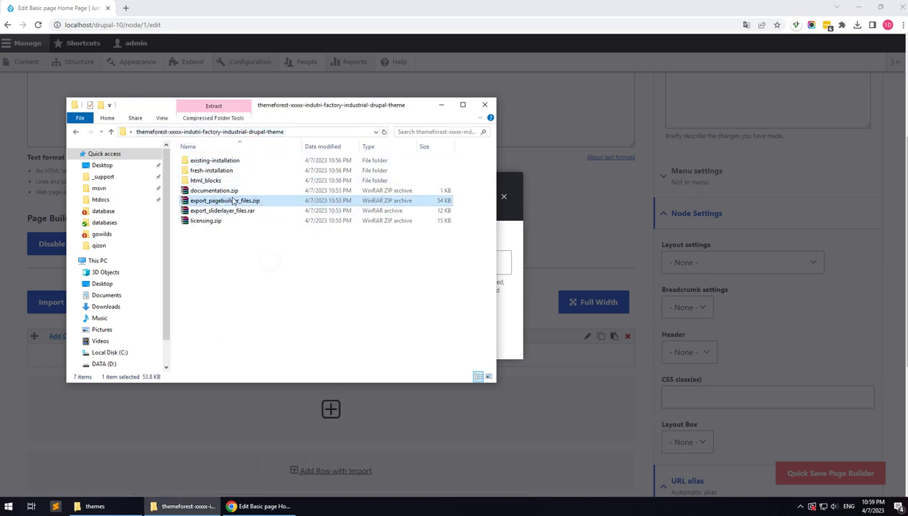
# Upload 01-home-1.txt from the extracted export_pagebuilder_files folder and import it into the Home Page's page builder
pyautogui.doubleClick(218, 171)
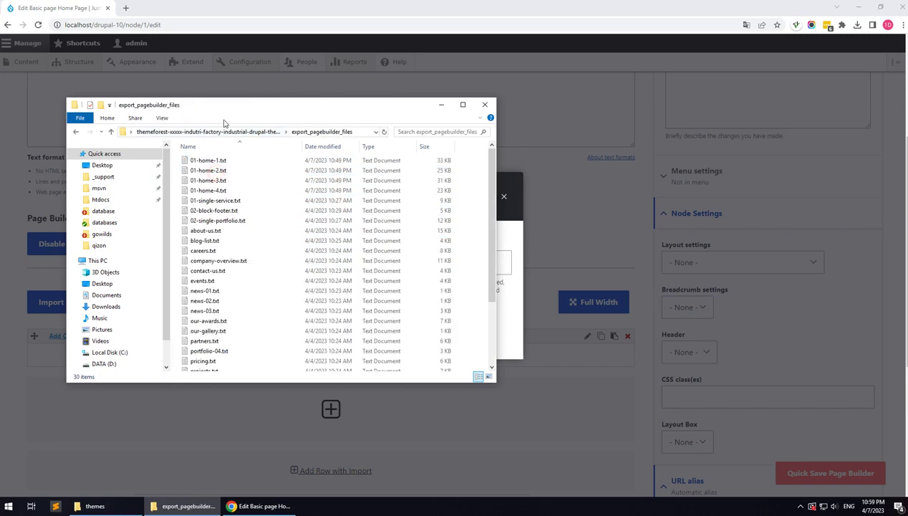
pyautogui.moveTo(224, 107); pyautogui.dragTo(669, 145)
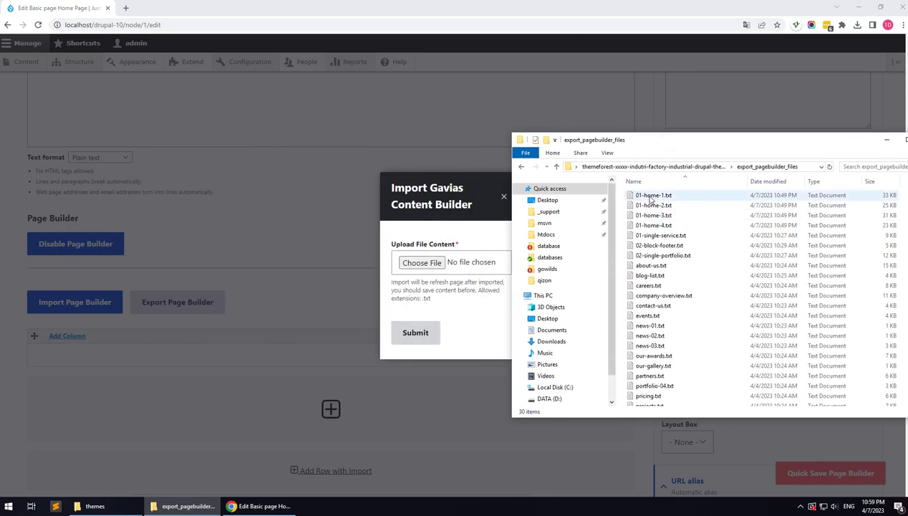
pyautogui.moveTo(649, 195); pyautogui.dragTo(427, 264)
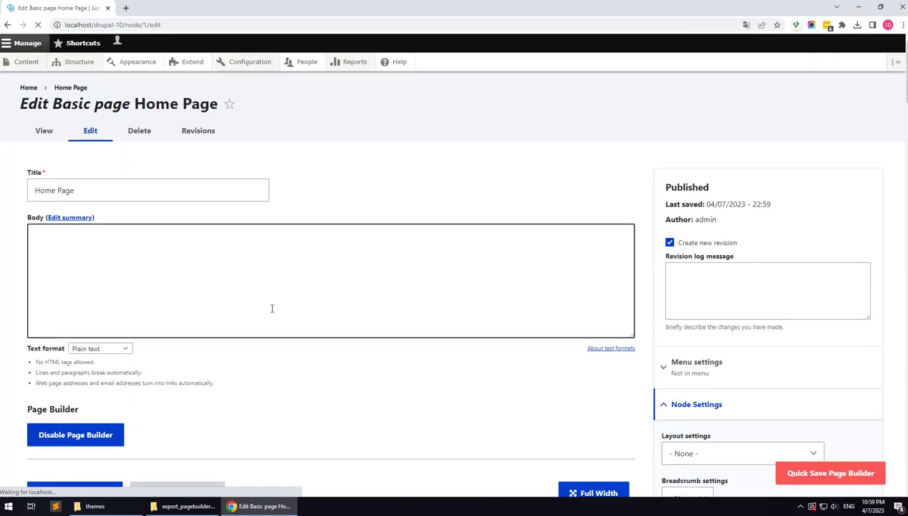
pyautogui.scroll(-4, 272, 308)
pyautogui.scroll(-15, 136, 301)
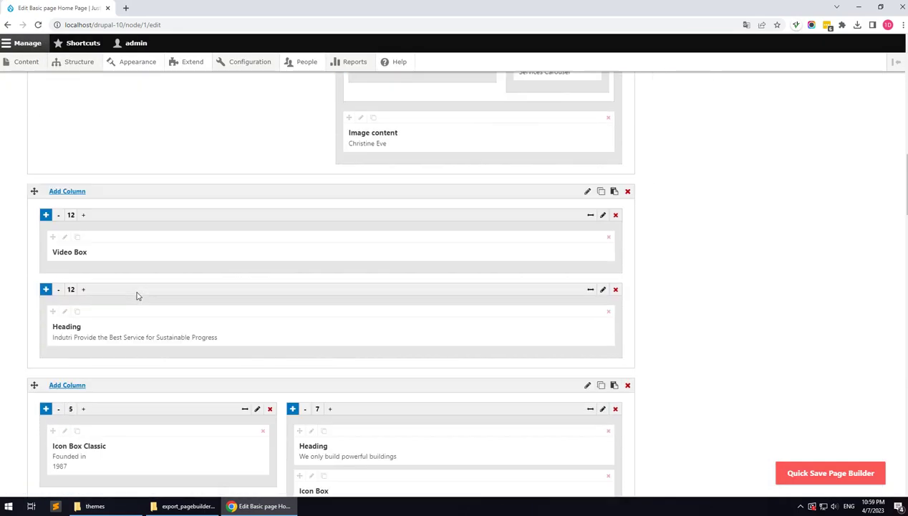
pyautogui.scroll(-12, 139, 296)
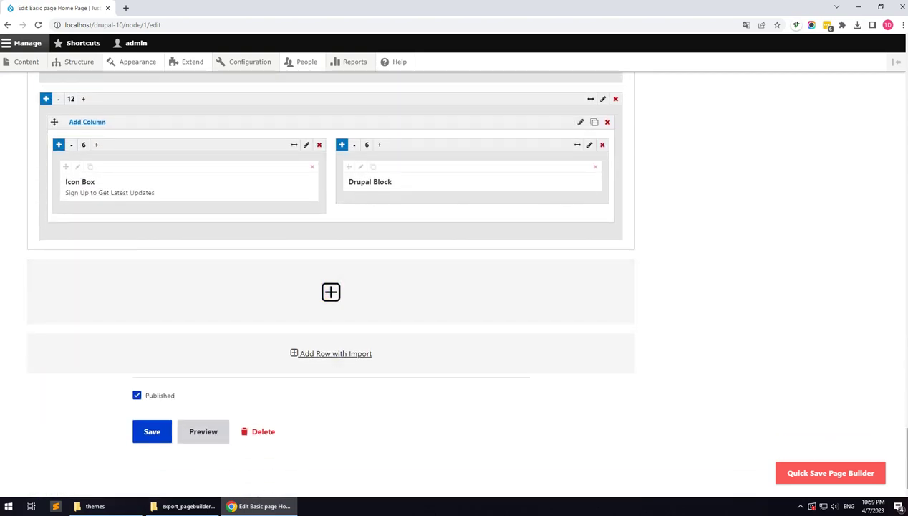
# In the node settings, set the layout to "Fullwith no sidebar (use for block builder)" and the breadcrumb to Disable
pyautogui.scroll(20, 880, 292)
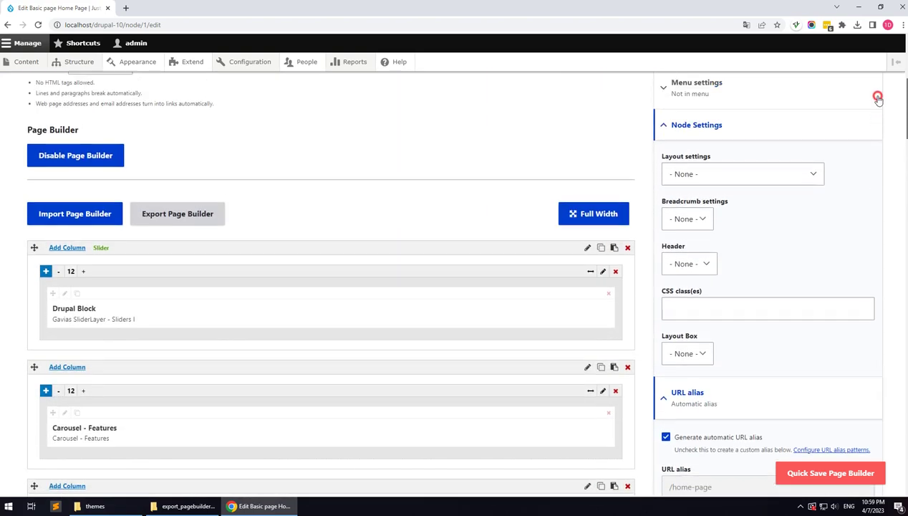
pyautogui.click(705, 174)
pyautogui.click(698, 197)
pyautogui.click(682, 220)
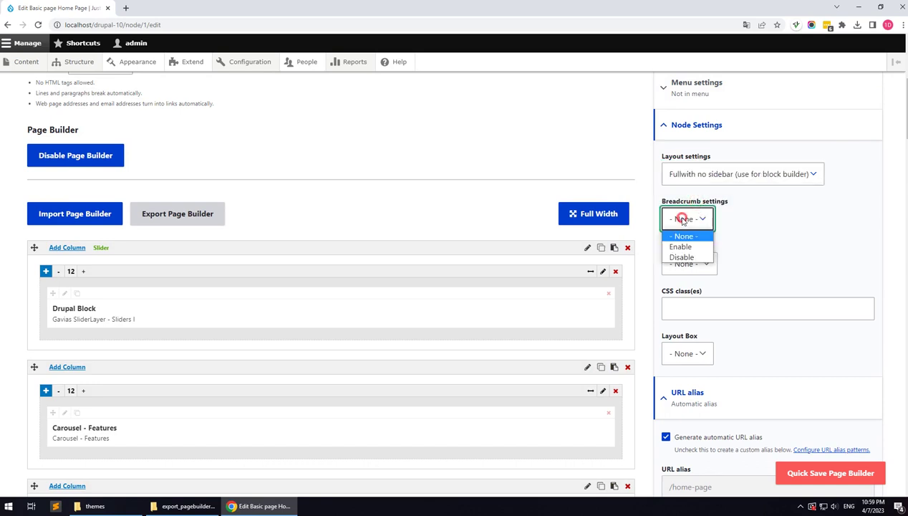
pyautogui.click(681, 258)
# Give the page the CSS class hidden-title, leaving the header at None, and save the Home Page
pyautogui.click(688, 263)
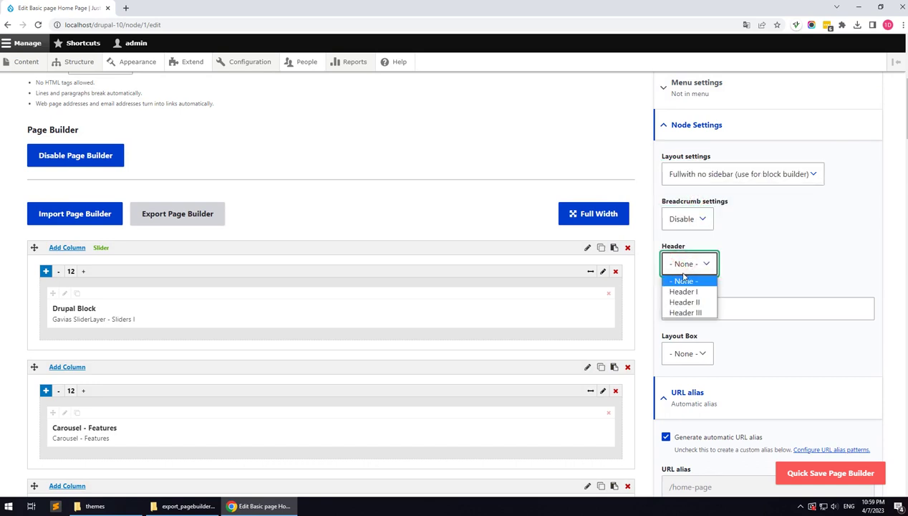
pyautogui.click(679, 279)
pyautogui.click(693, 305)
pyautogui.click(724, 331)
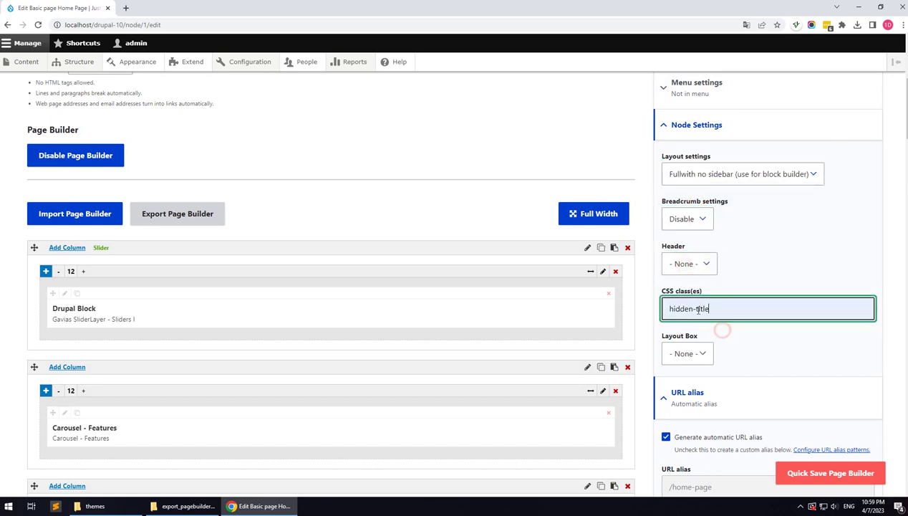
pyautogui.scroll(-8, 303, 379)
pyautogui.scroll(-20, 262, 368)
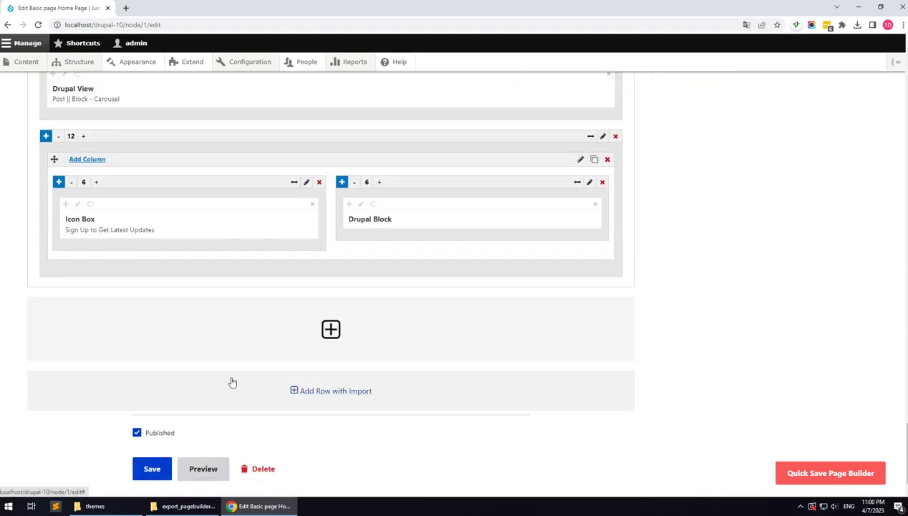
pyautogui.click(152, 430)
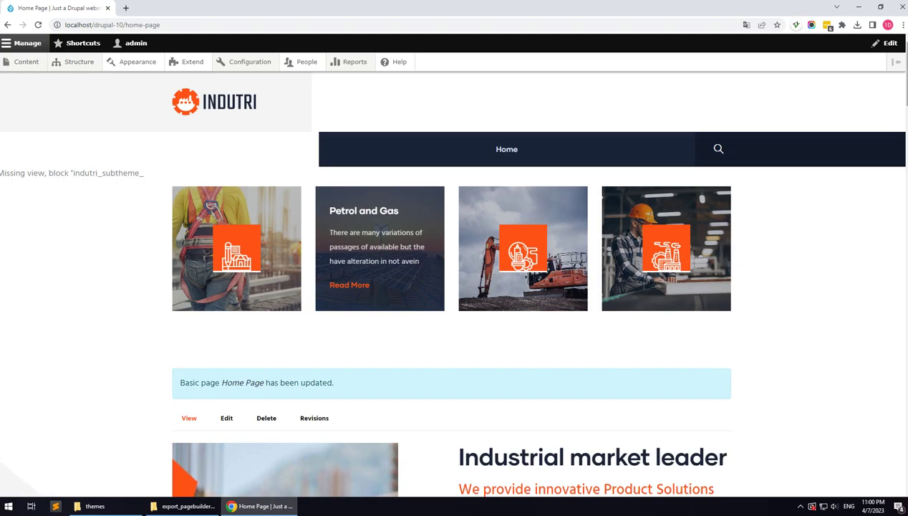
pyautogui.scroll(-20, 888, 301)
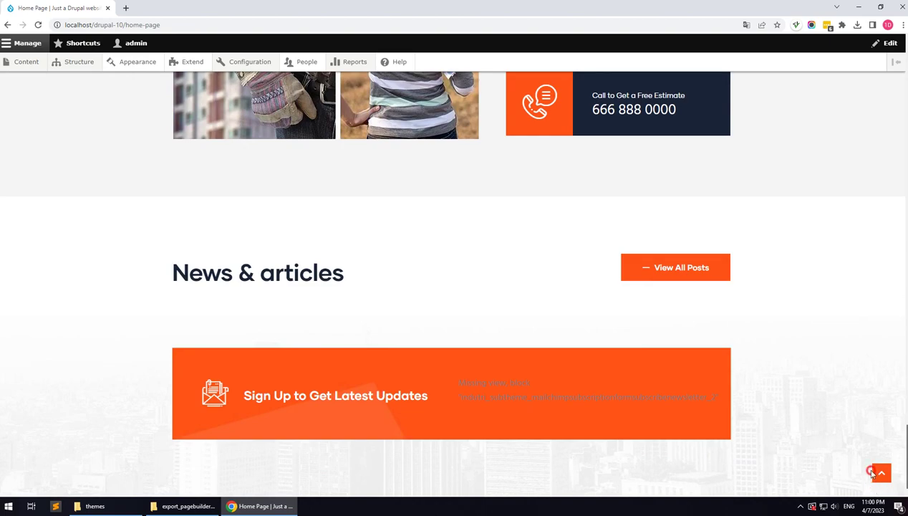
pyautogui.click(881, 470)
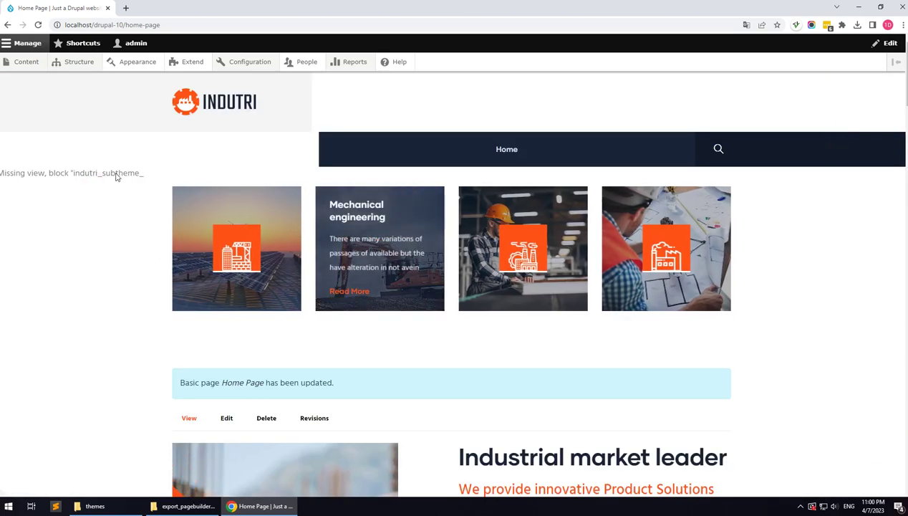
# Create a Gavias group slider layer titled "Slider Main" and save it
pyautogui.moveTo(77, 64)
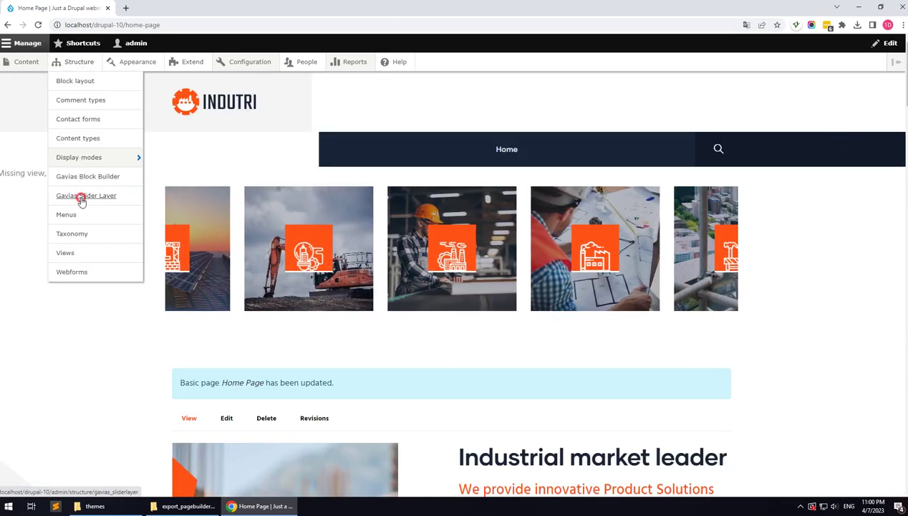
pyautogui.click(82, 196)
pyautogui.click(75, 154)
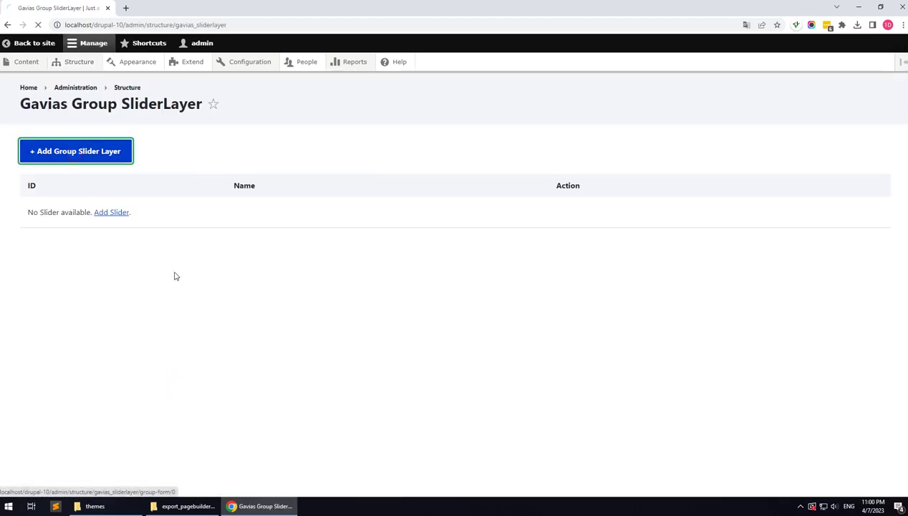
pyautogui.click(119, 160)
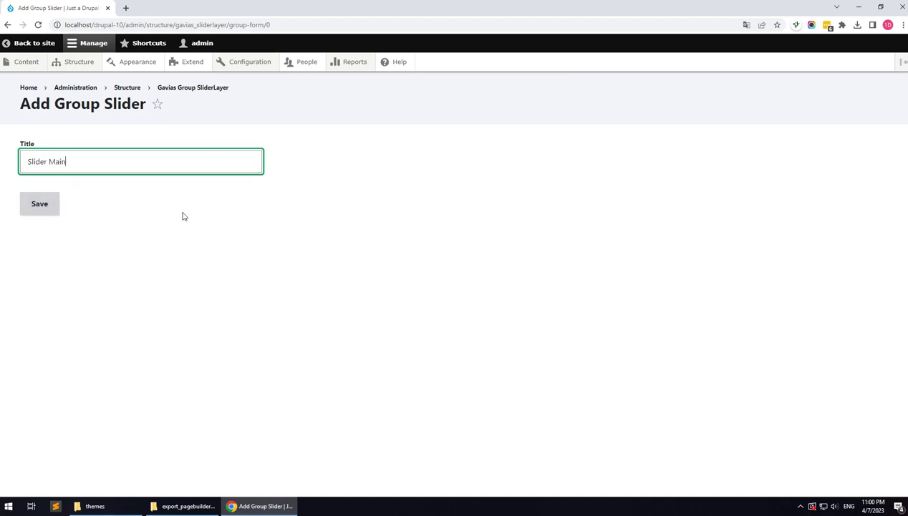
pyautogui.click(48, 213)
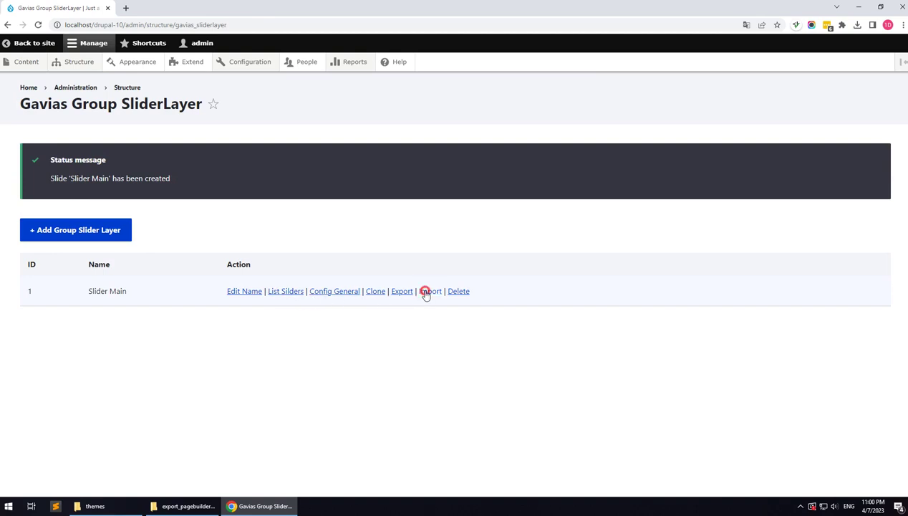
# Start an import for the Slider Main group and extract export_sliderlayer_files.rar in the theme package folder
pyautogui.click(427, 291)
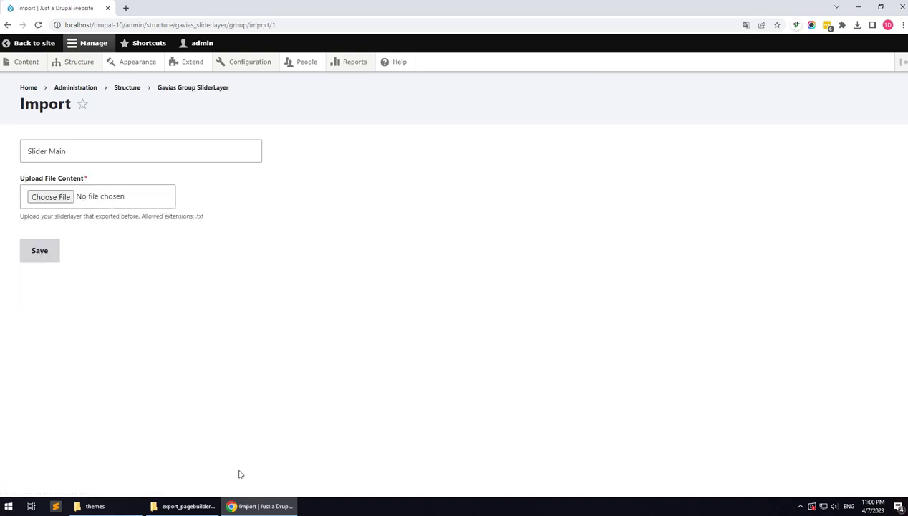
pyautogui.click(157, 508)
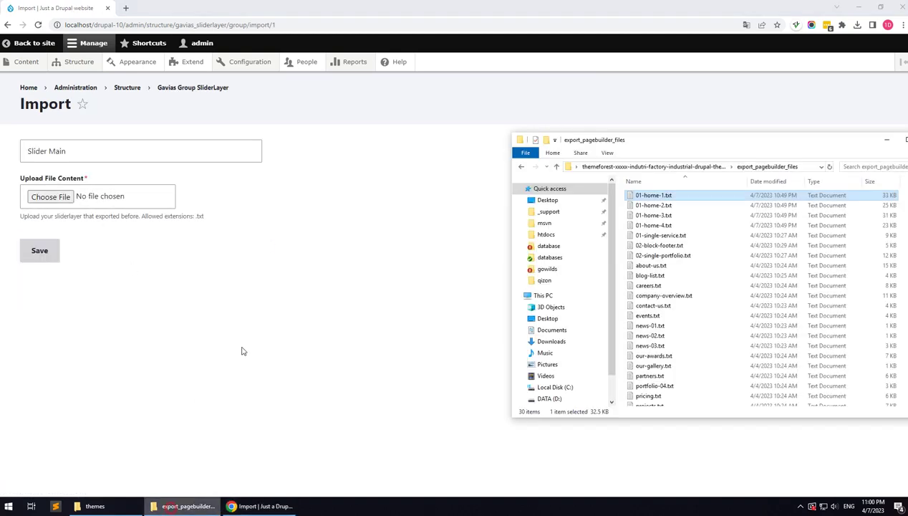
pyautogui.click(666, 167)
pyautogui.click(666, 256)
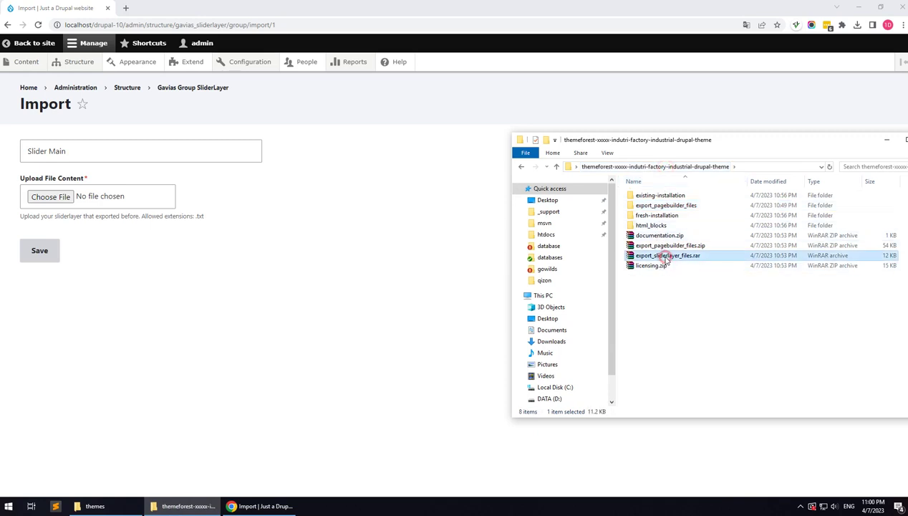
pyautogui.rightClick(666, 259)
pyautogui.click(694, 286)
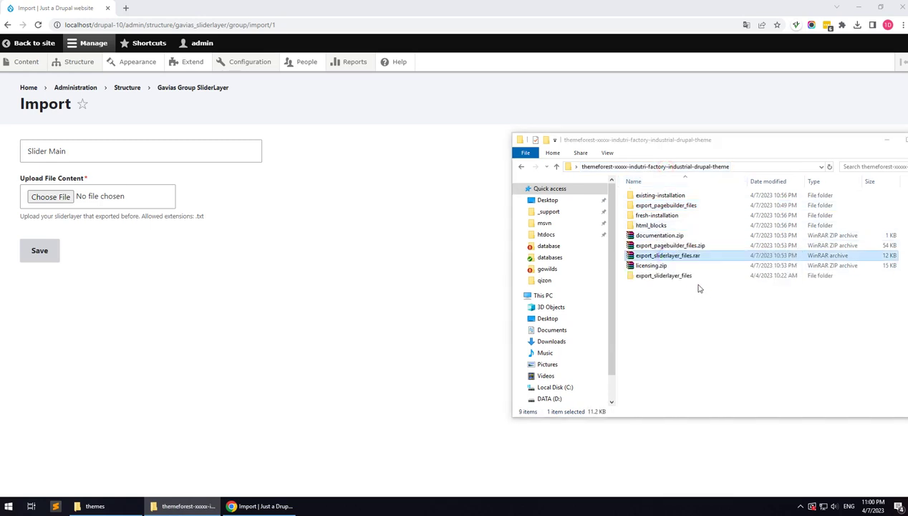
# Import slider-01.txt from the extracted export_sliderlayer_files folder into Slider Main and save
pyautogui.doubleClick(669, 278)
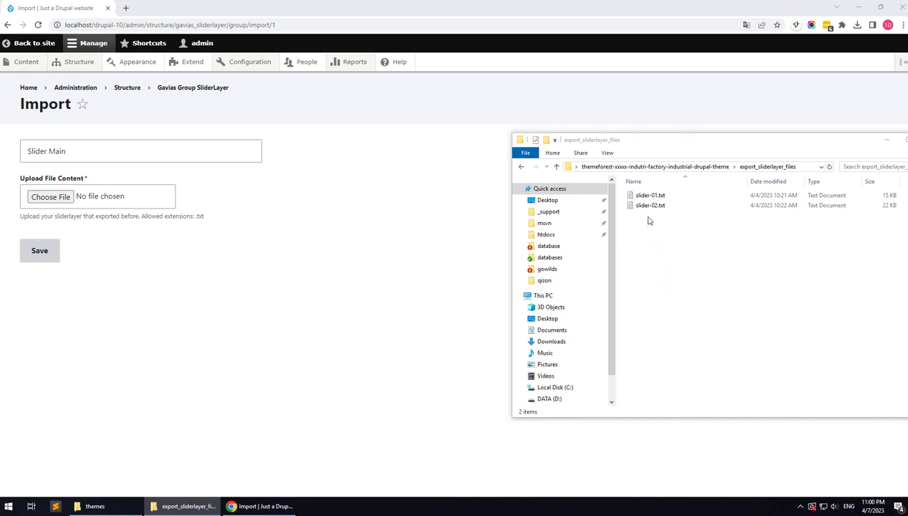
pyautogui.moveTo(642, 195); pyautogui.dragTo(75, 203)
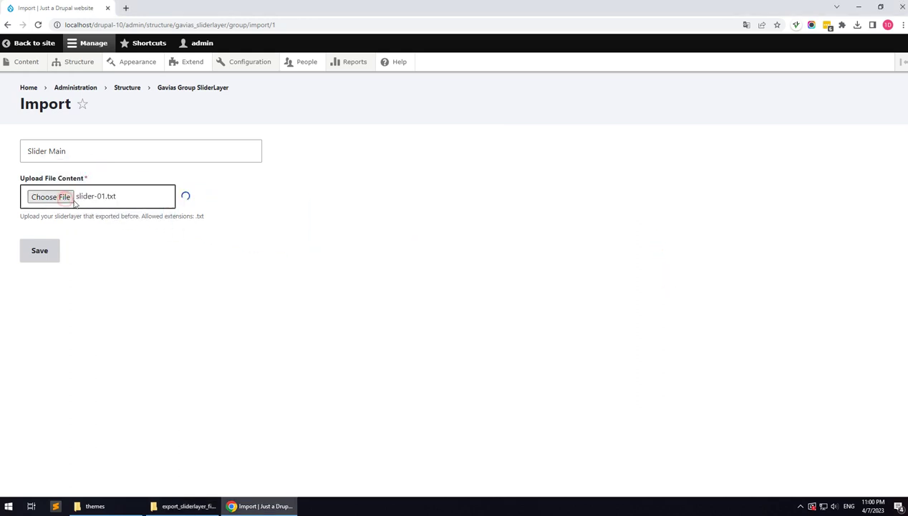
pyautogui.click(46, 246)
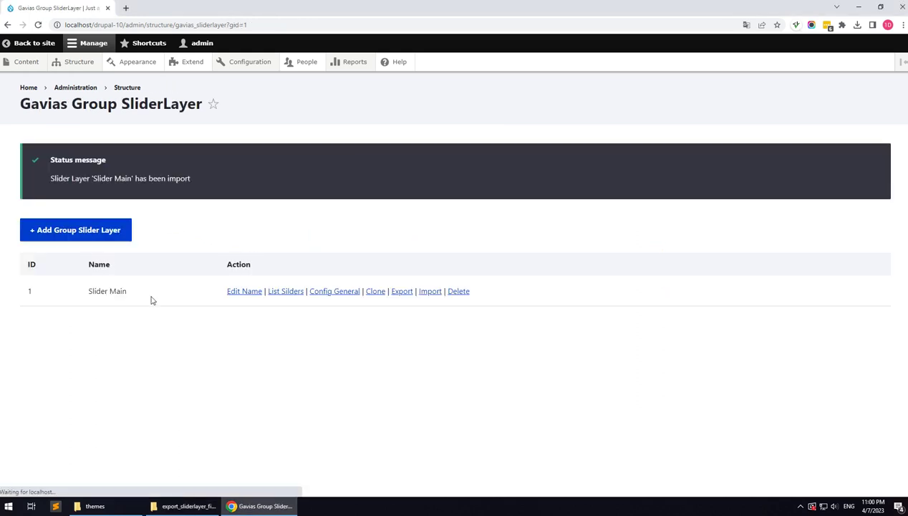
# Place the Gavias SliderLayer - Slider Main block in the Other region with its title hidden and save the block
pyautogui.moveTo(85, 63)
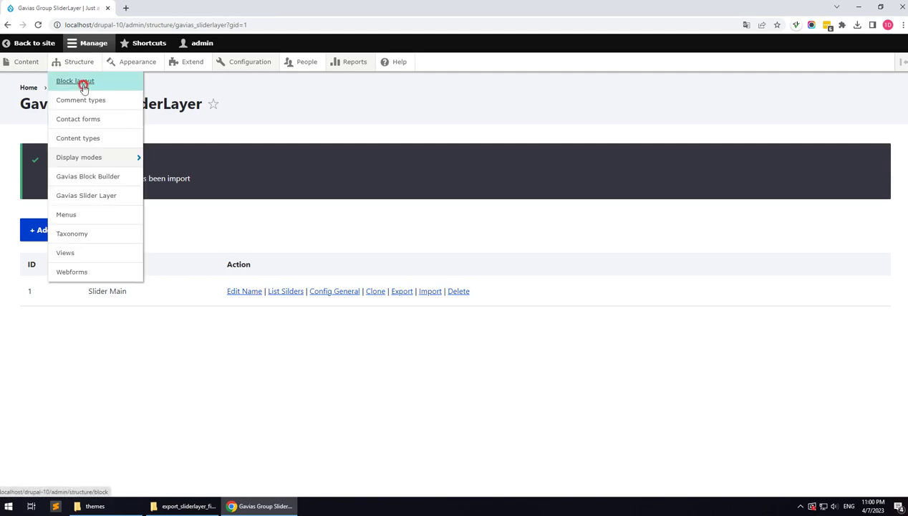
pyautogui.click(83, 84)
pyautogui.scroll(-20, 206, 278)
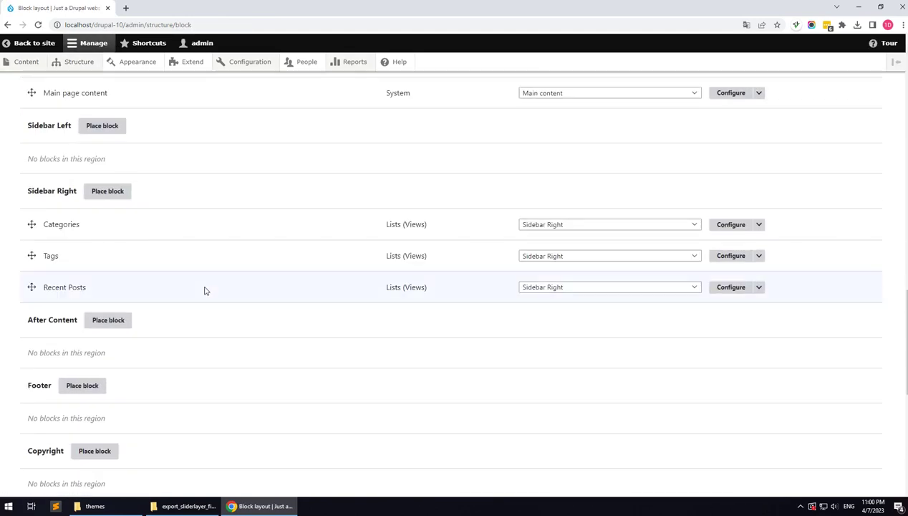
pyautogui.scroll(1, 101, 215)
pyautogui.click(78, 196)
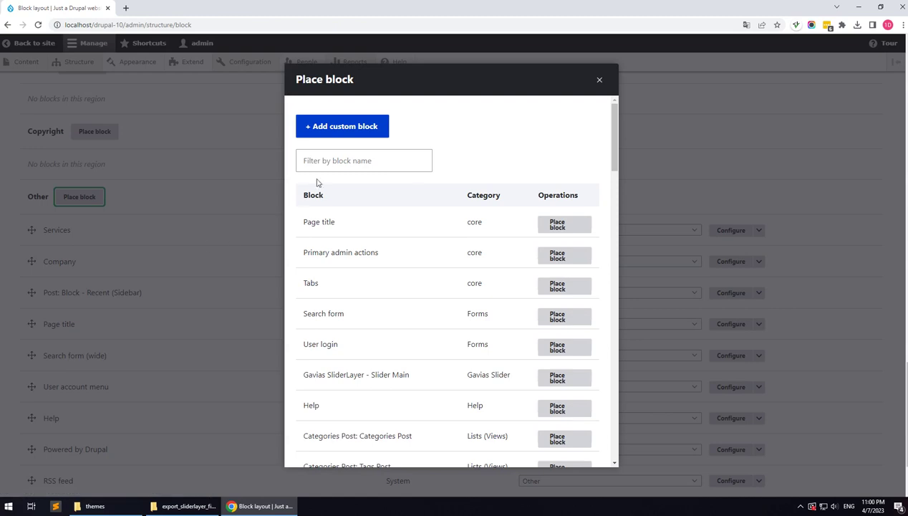
pyautogui.click(328, 161)
pyautogui.write('slider')
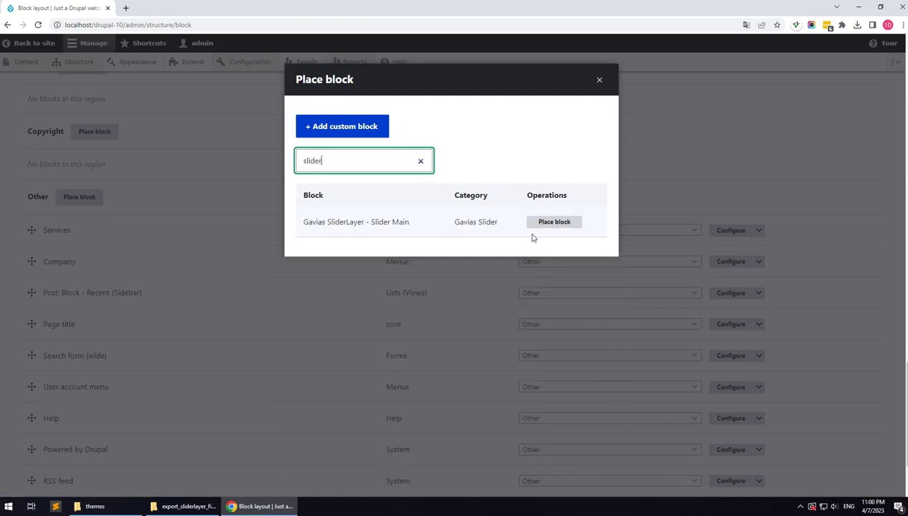
pyautogui.click(543, 224)
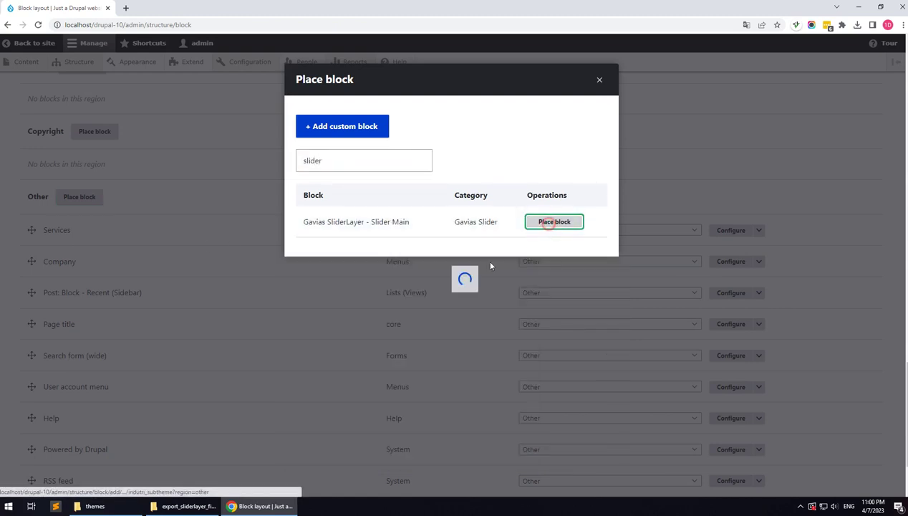
pyautogui.click(300, 222)
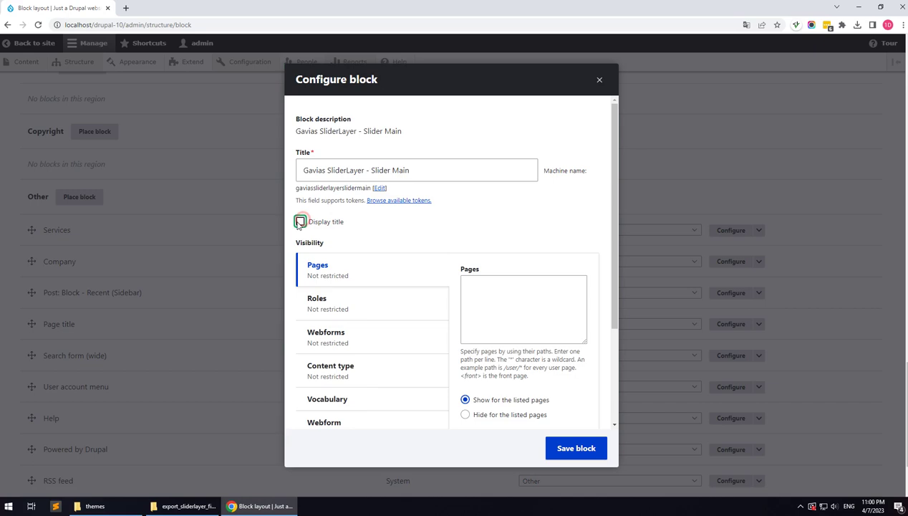
pyautogui.click(567, 451)
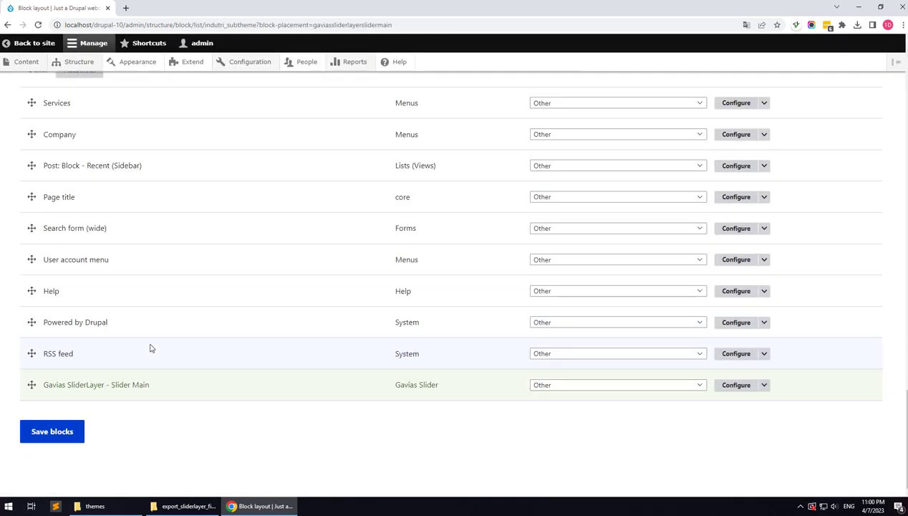
# Place a Webform block titled "Webform - Contact" in the Other region, using the Contact webform with the title hidden, and save it
pyautogui.scroll(3, 81, 387)
pyautogui.click(76, 212)
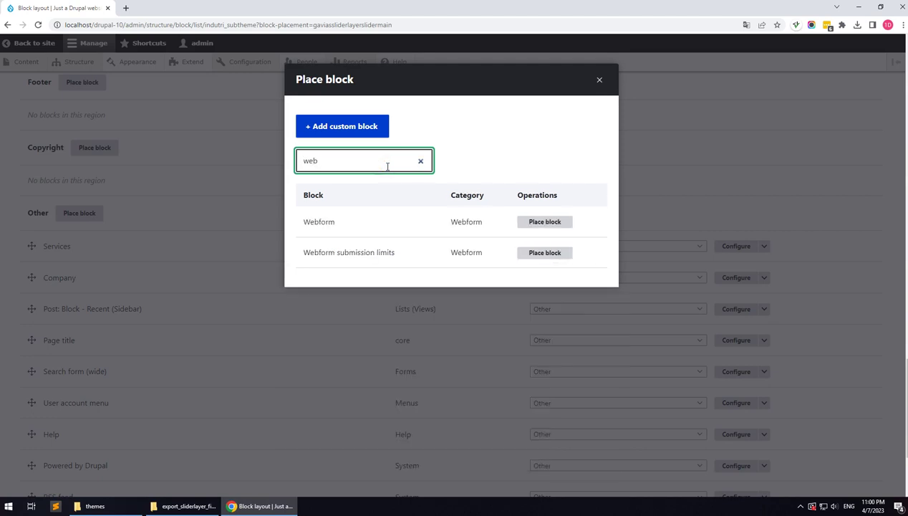
pyautogui.click(553, 226)
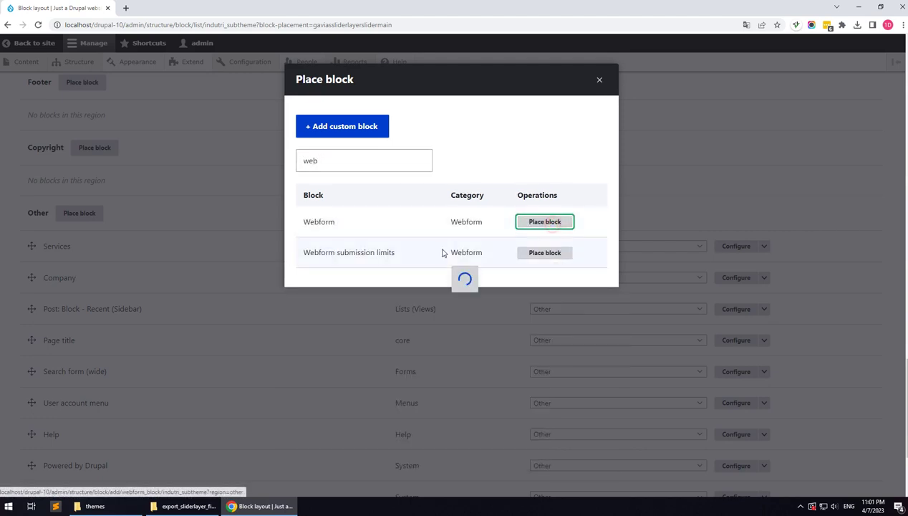
pyautogui.click(385, 166)
pyautogui.click(379, 195)
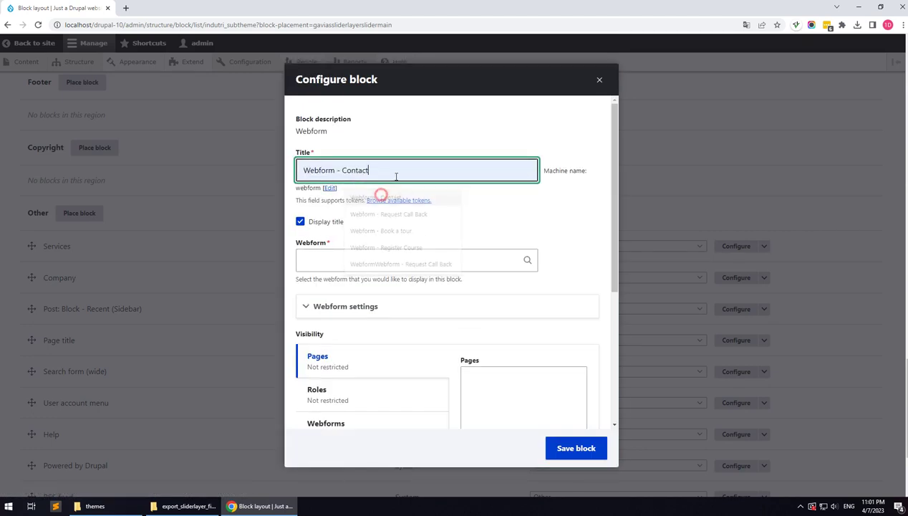
pyautogui.click(346, 261)
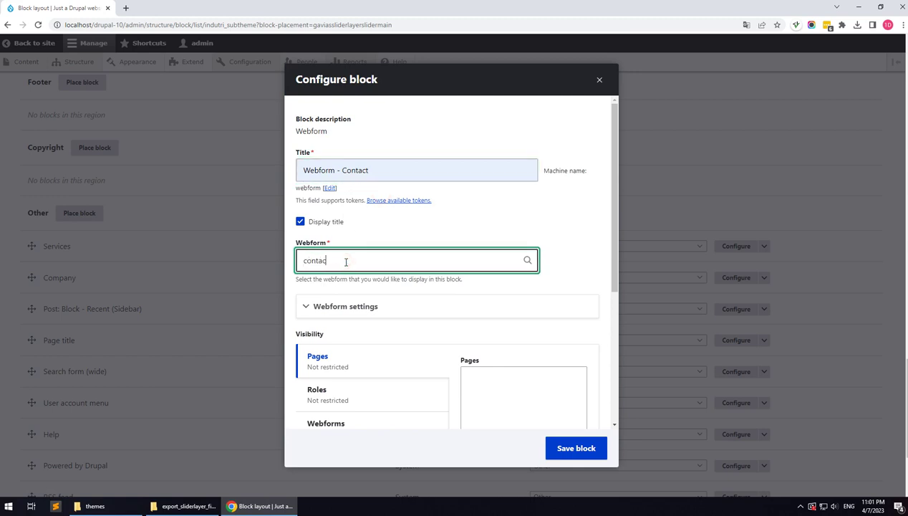
pyautogui.click(328, 281)
pyautogui.click(300, 222)
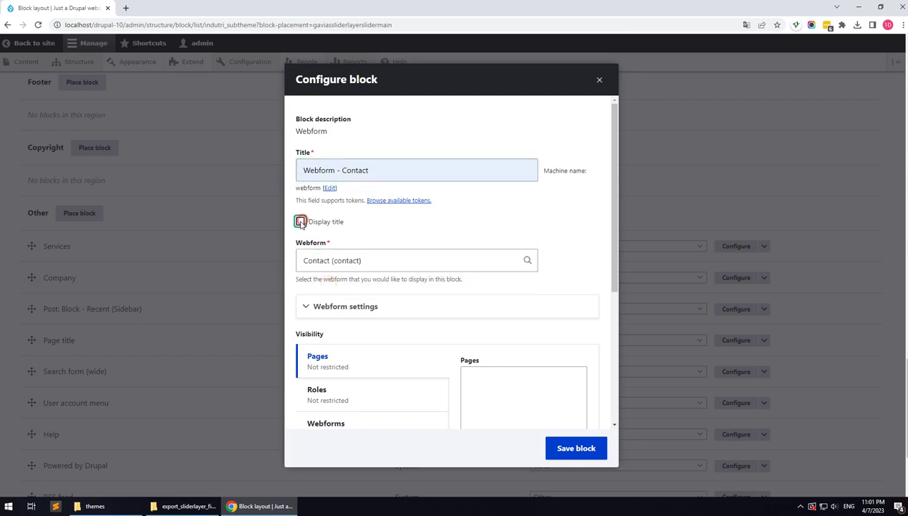
pyautogui.click(556, 449)
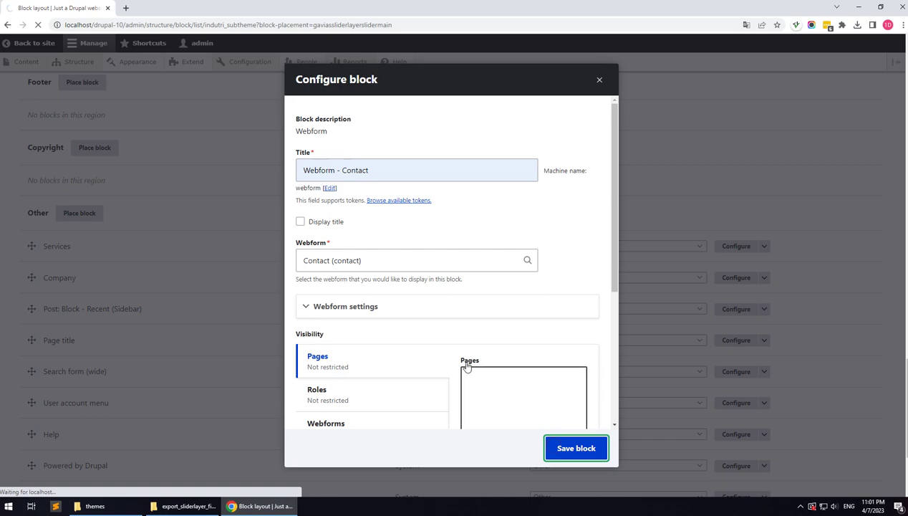
# Edit the Home Page content and assign Gavias SliderLayer - Slider Main to the Drupal Block in the Slider row
pyautogui.scroll(5, 141, 382)
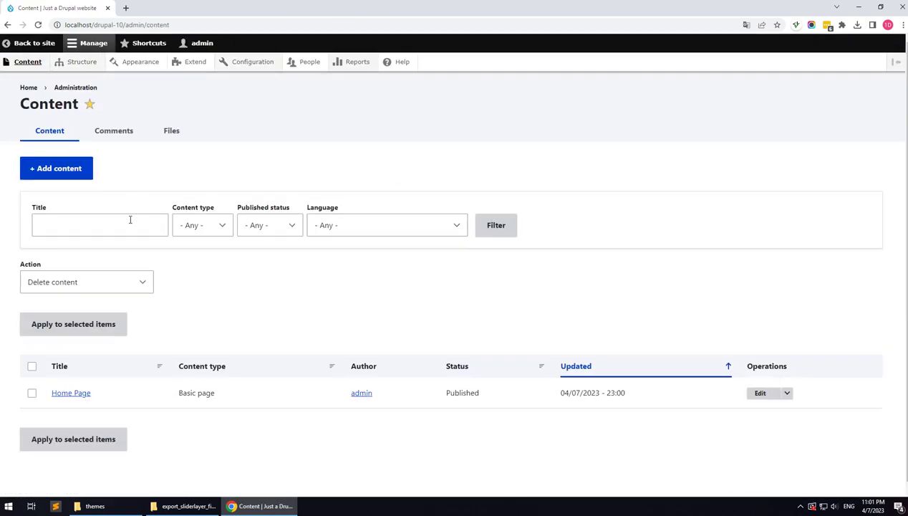
pyautogui.click(753, 396)
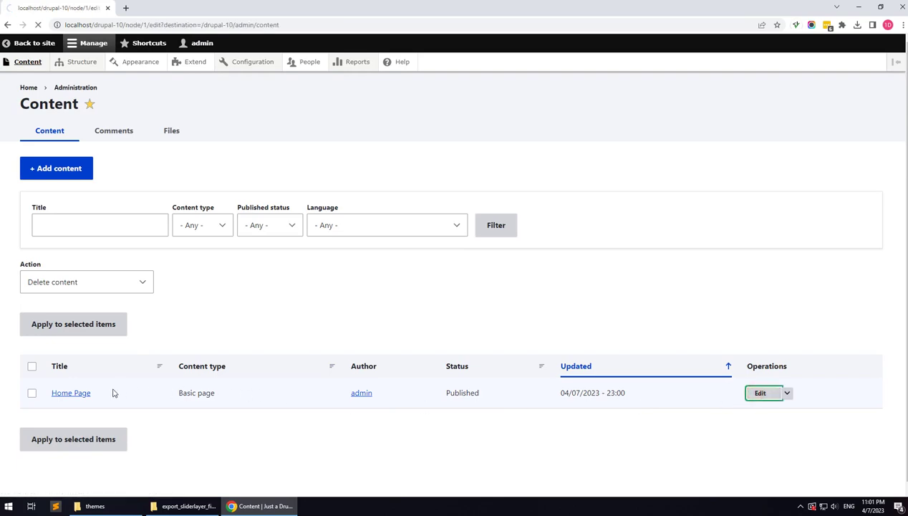
pyautogui.scroll(-4, 198, 307)
pyautogui.scroll(-2, 198, 307)
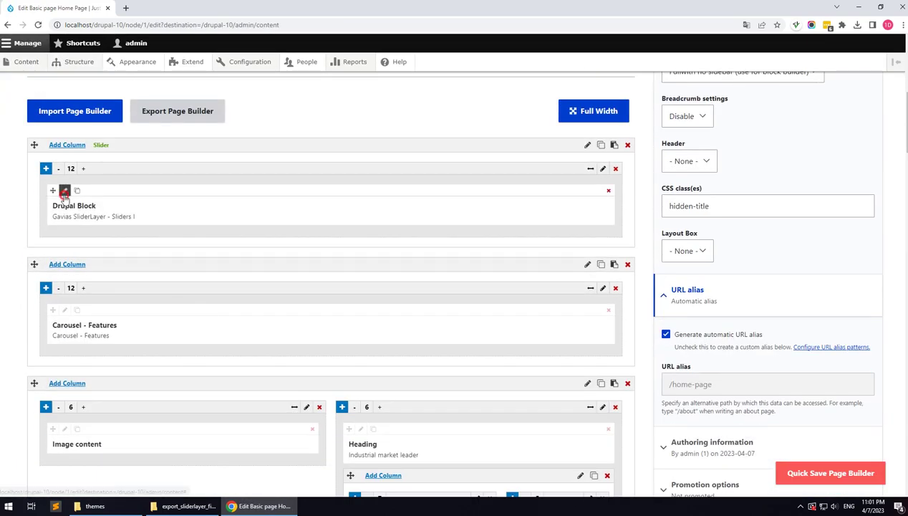
pyautogui.click(64, 192)
pyautogui.click(483, 146)
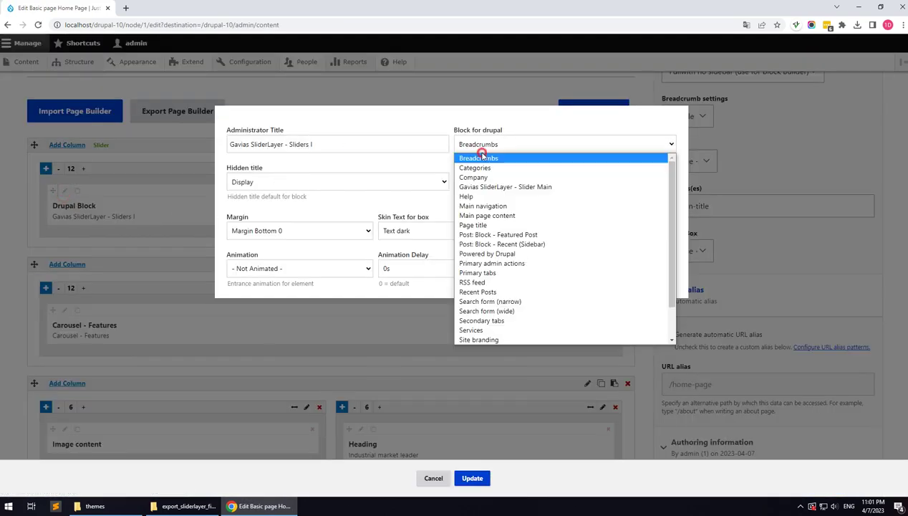
pyautogui.click(500, 187)
pyautogui.click(481, 477)
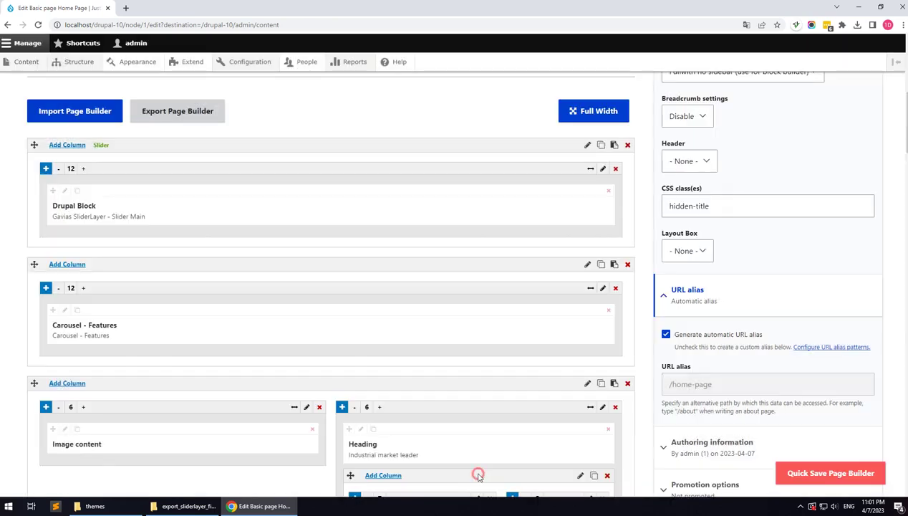
# Look through the Home Page's page builder rows for elements that still need a block assigned
pyautogui.scroll(-10, 278, 337)
pyautogui.scroll(-1, 280, 344)
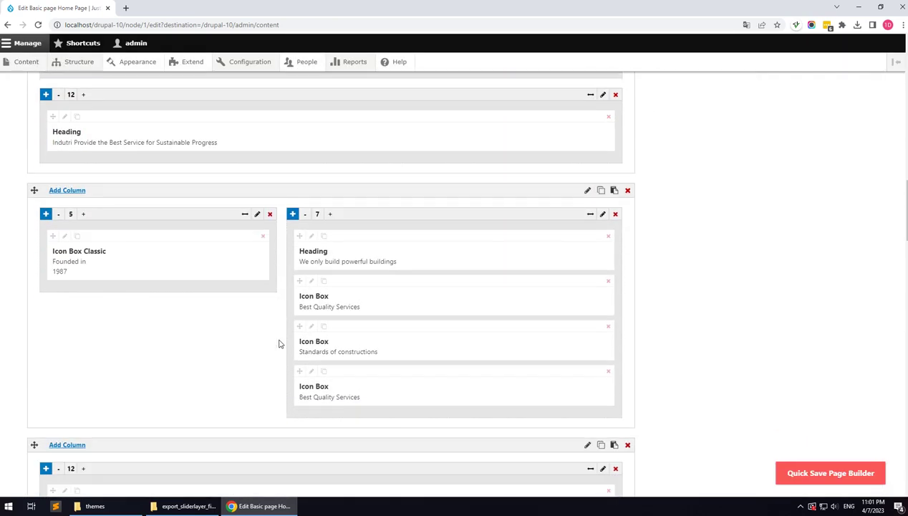
pyautogui.scroll(-5, 217, 339)
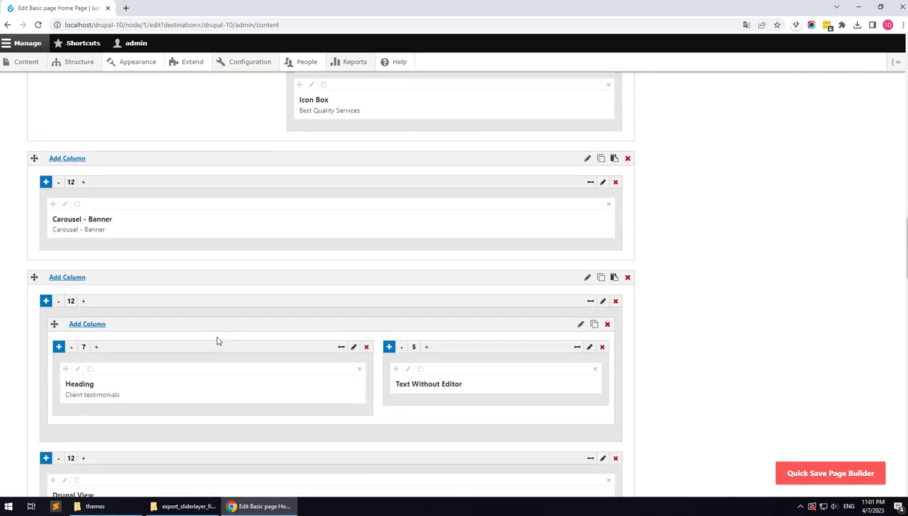
pyautogui.scroll(-3, 219, 341)
pyautogui.scroll(8, 219, 337)
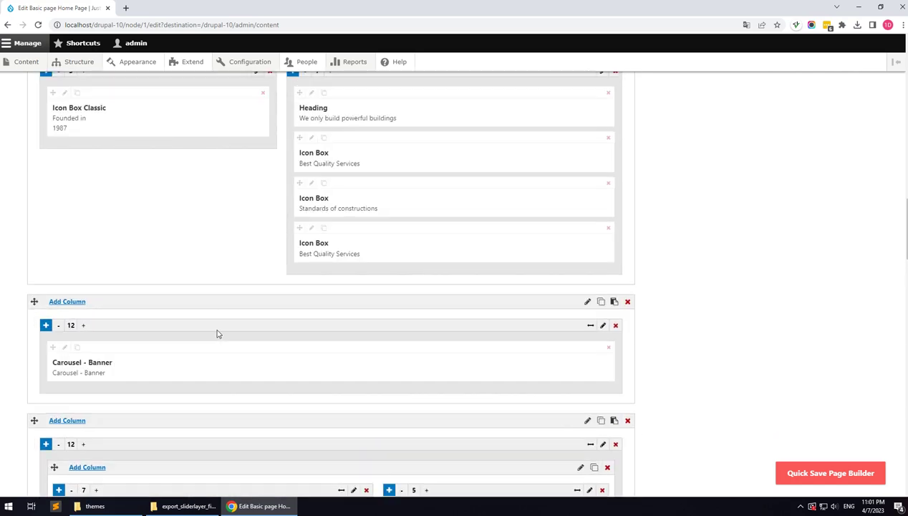
pyautogui.scroll(5, 219, 334)
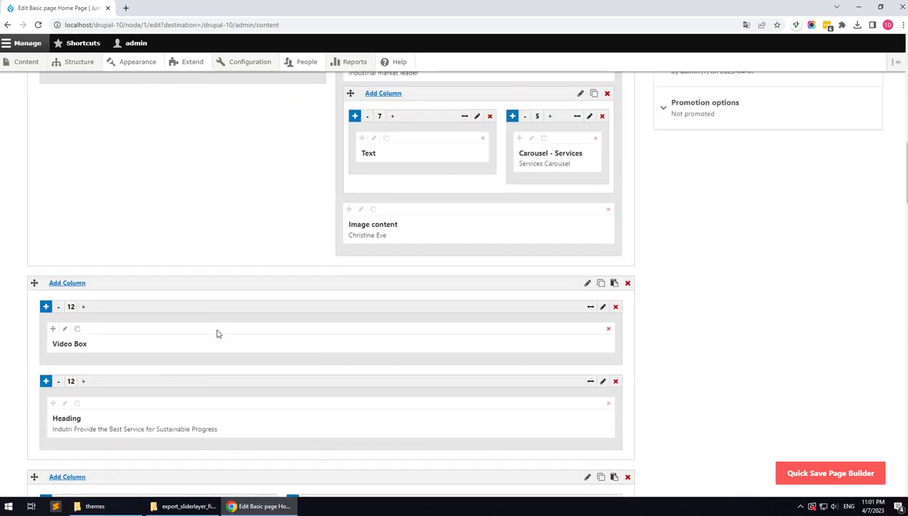
pyautogui.scroll(3, 218, 333)
# Assign Webform - Contact to the Drupal Block beside the Accordion and quick save the page builder
pyautogui.scroll(-7, 218, 334)
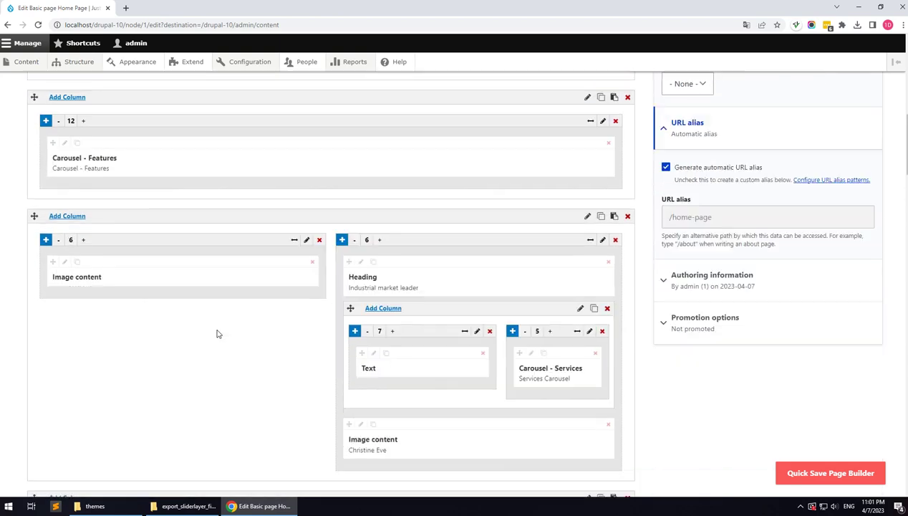
pyautogui.scroll(-10, 218, 337)
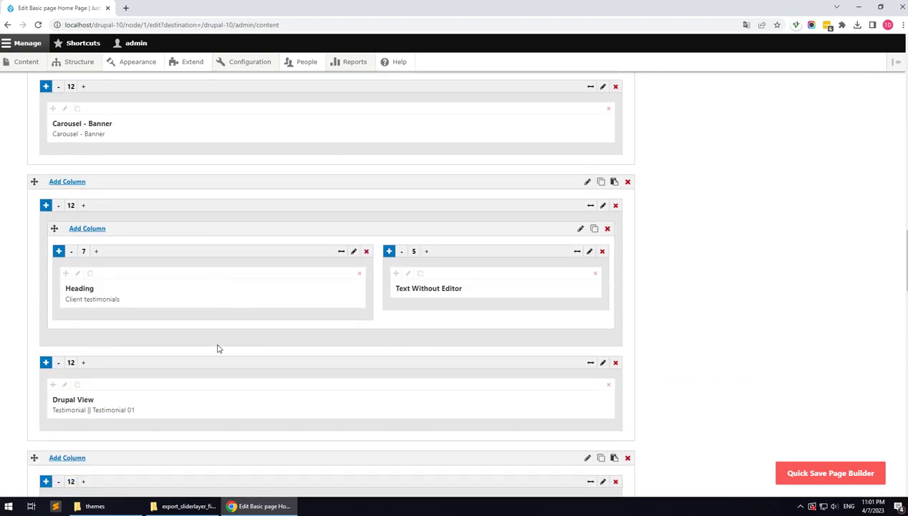
pyautogui.scroll(-5, 218, 349)
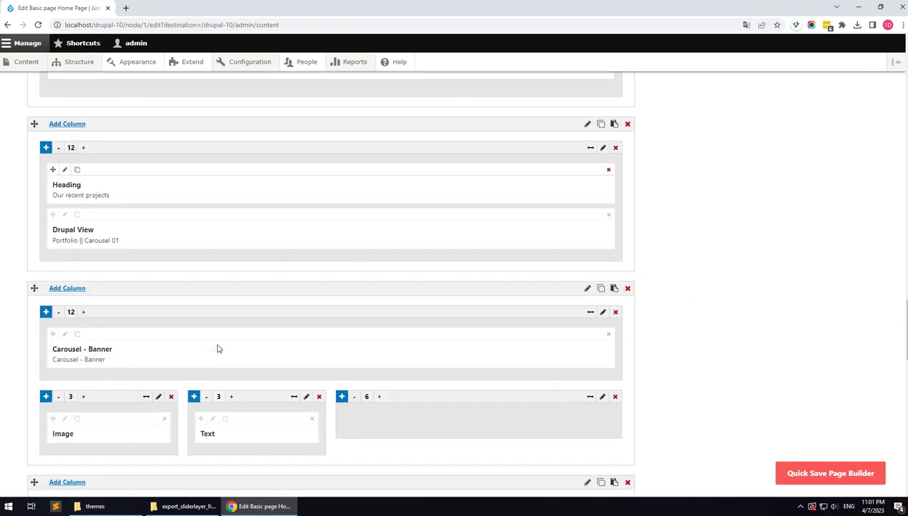
pyautogui.scroll(-3, 219, 349)
pyautogui.scroll(-3, 218, 349)
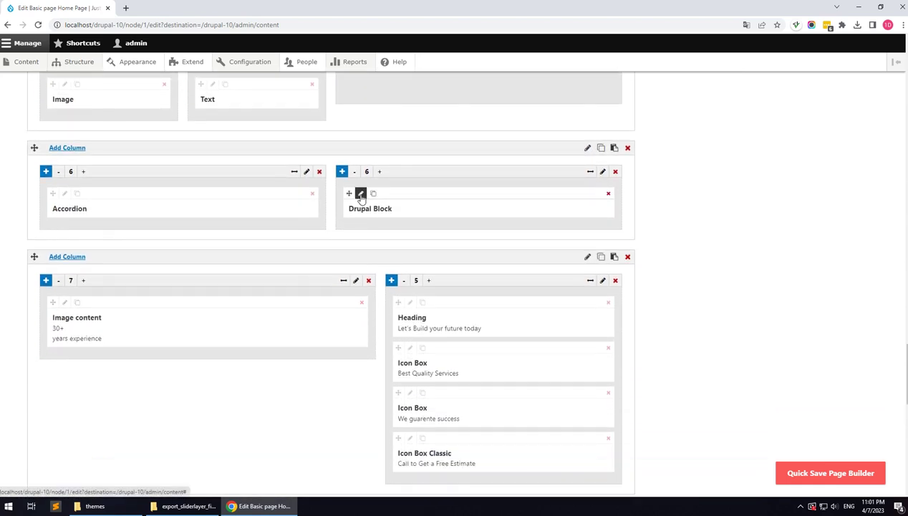
pyautogui.click(361, 194)
pyautogui.click(496, 144)
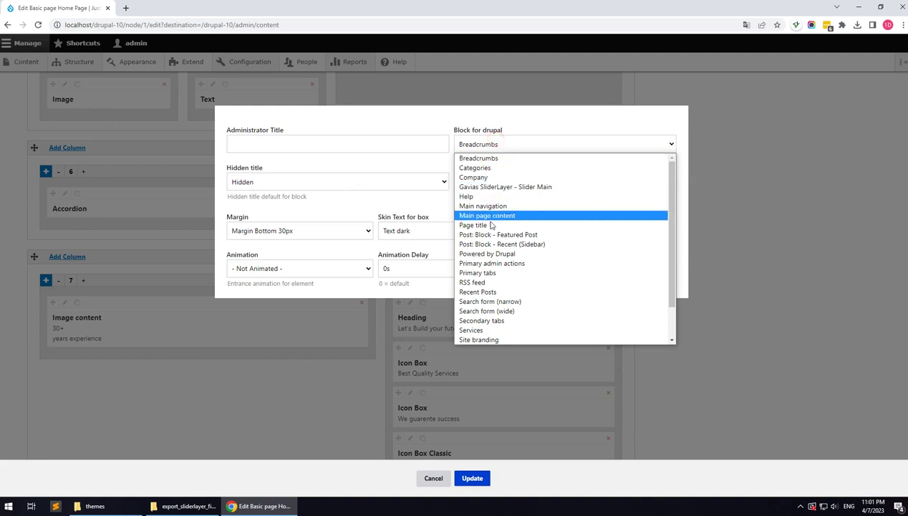
pyautogui.scroll(-1, 490, 315)
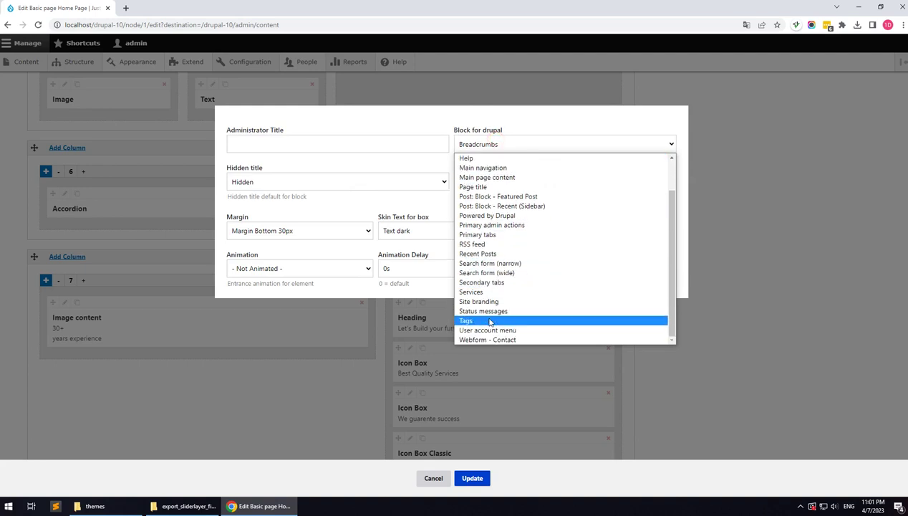
pyautogui.click(490, 339)
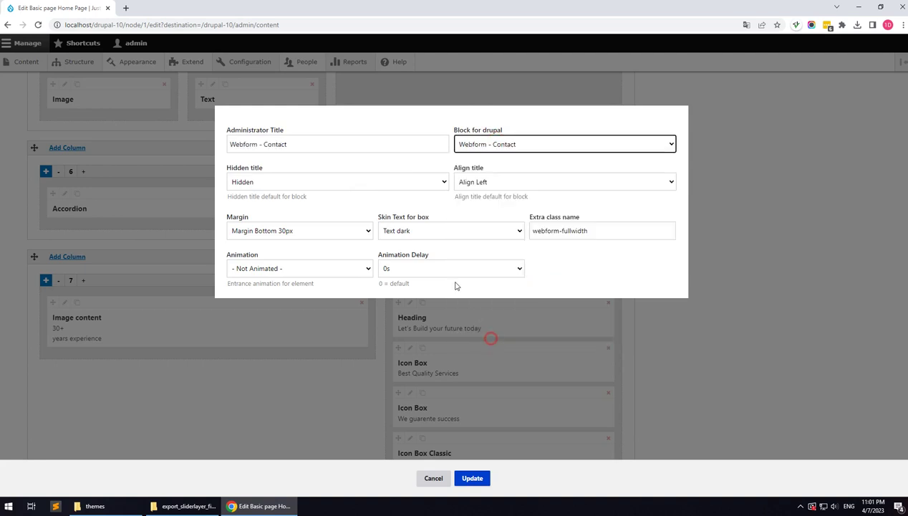
pyautogui.click(476, 480)
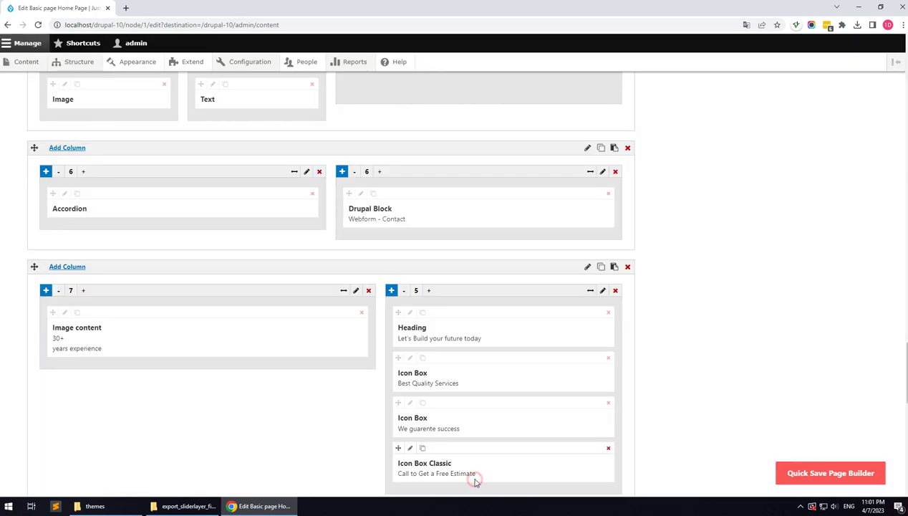
pyautogui.click(829, 474)
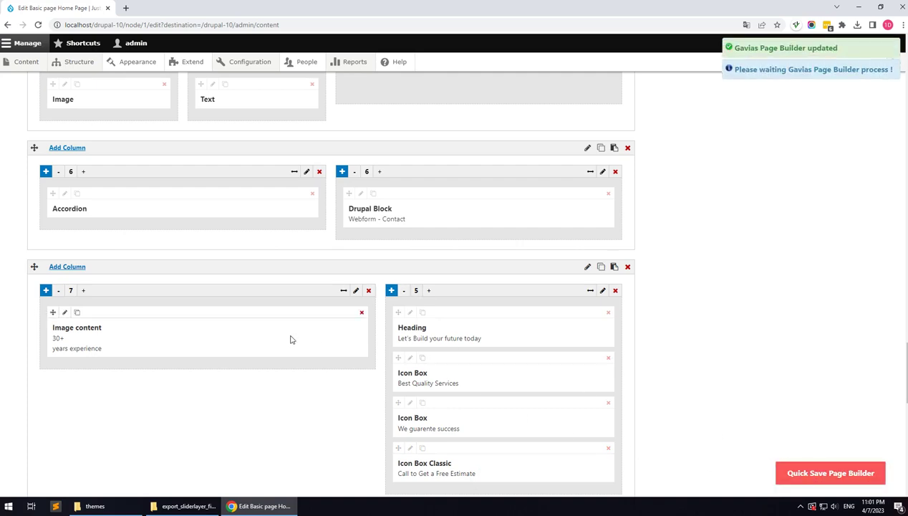
# View the finished Home Page and check its slider and content sections
pyautogui.scroll(20, 276, 328)
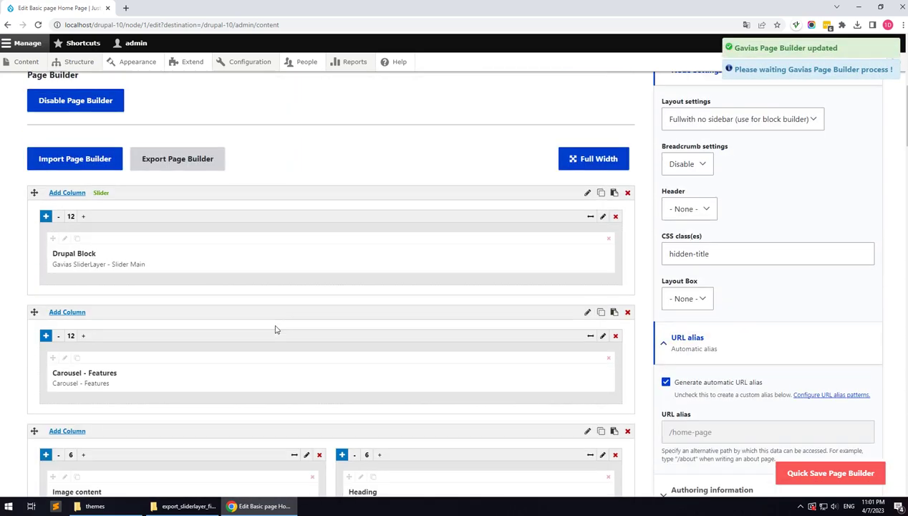
pyautogui.scroll(5, 276, 328)
pyautogui.click(44, 130)
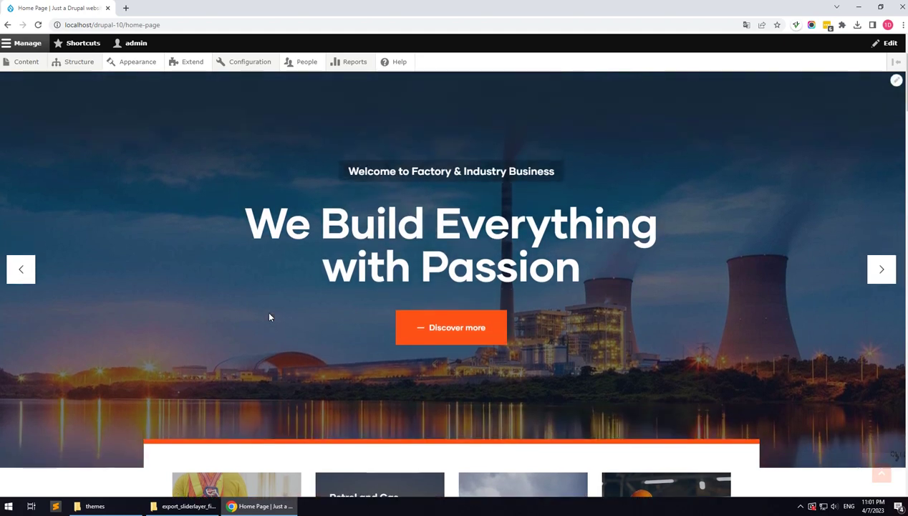
pyautogui.scroll(-8, 270, 317)
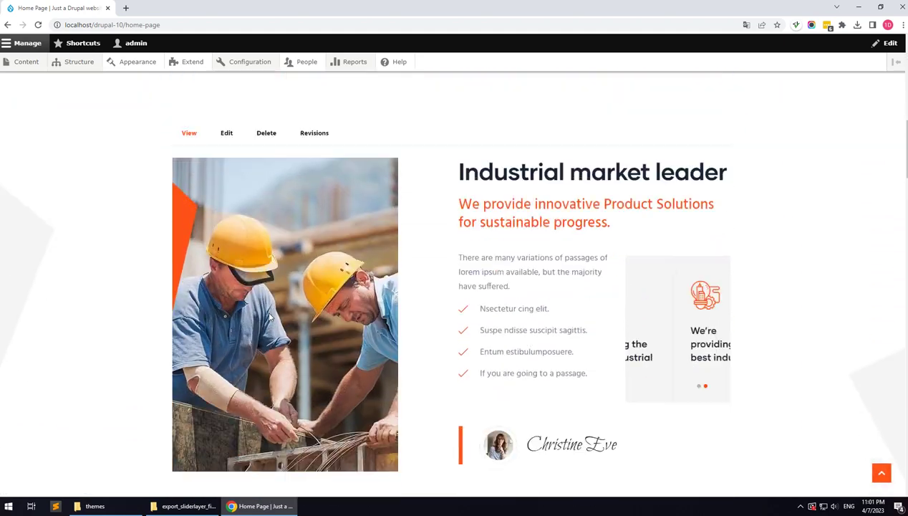
pyautogui.scroll(-15, 269, 317)
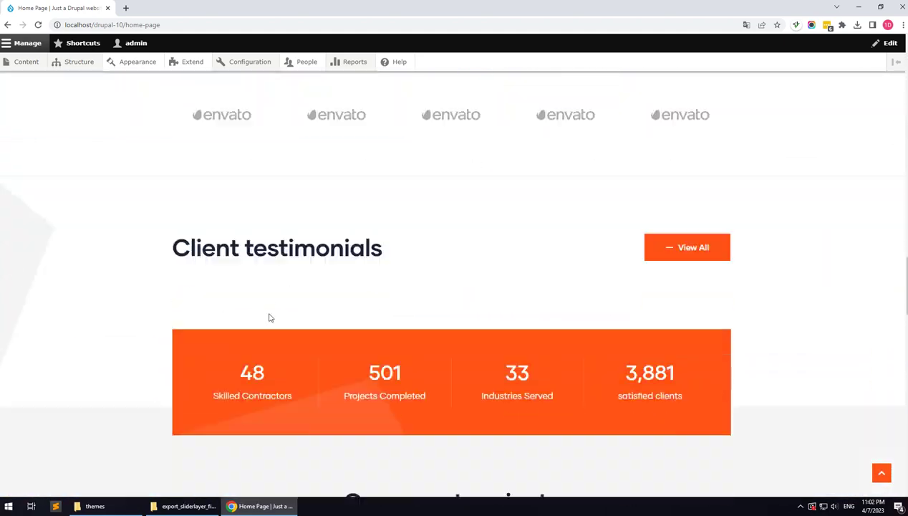
# Examine the lower sections of the Home Page, from the client testimonials to the news and articles area
pyautogui.scroll(-15, 269, 316)
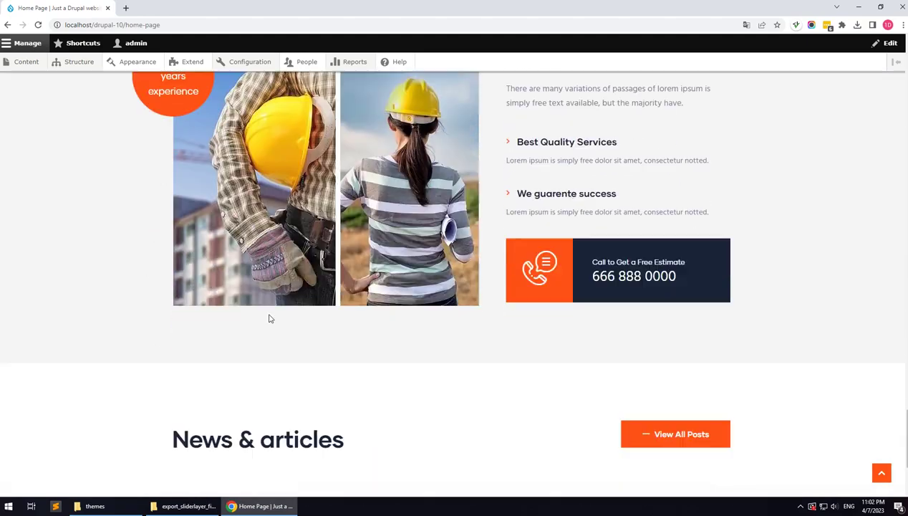
pyautogui.scroll(-3, 269, 317)
pyautogui.scroll(12, 270, 318)
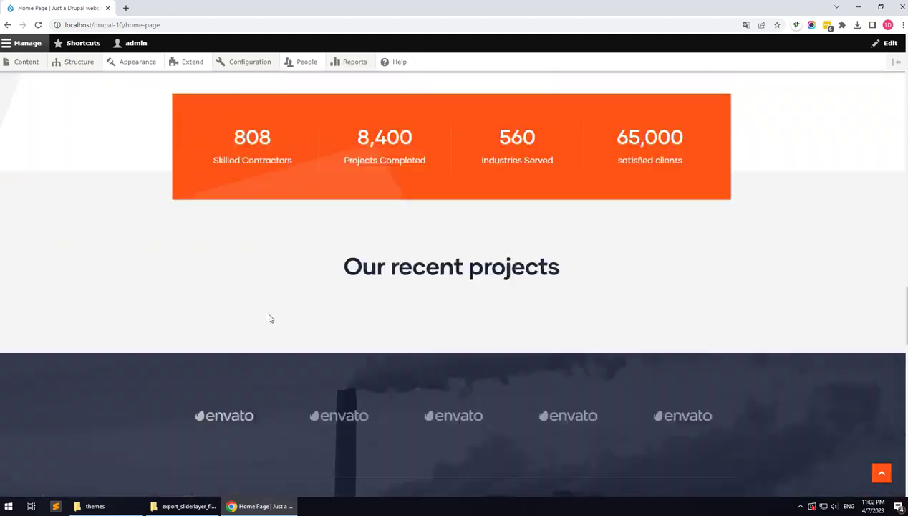
pyautogui.scroll(20, 269, 318)
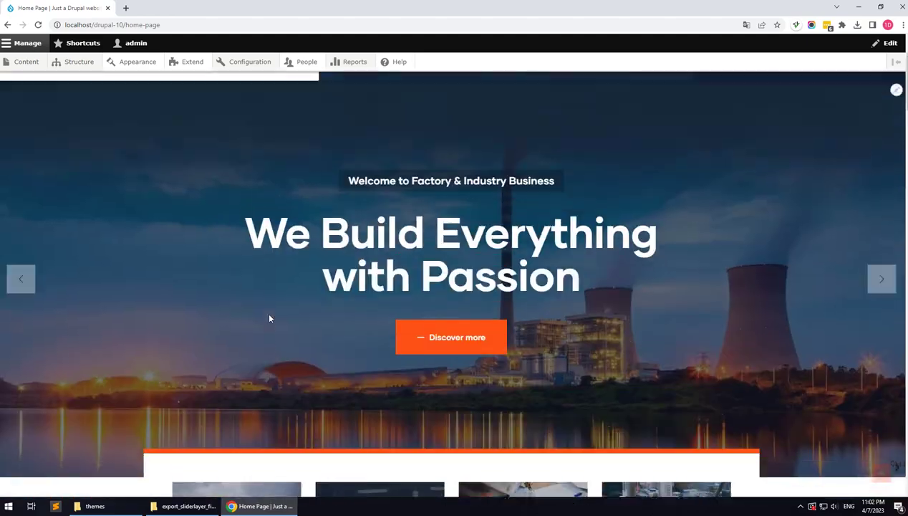
pyautogui.scroll(2, 269, 318)
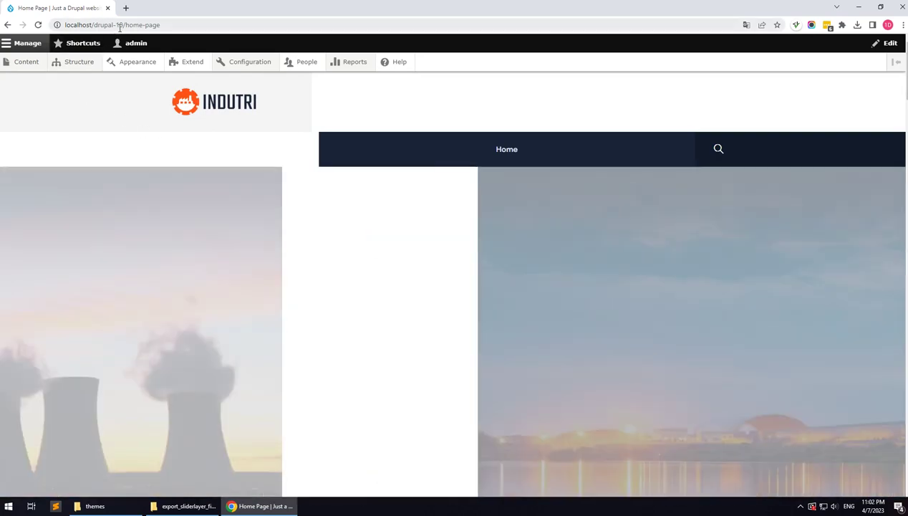
# Set the site's default front page to /home-page in the basic site settings
pyautogui.click(124, 25)
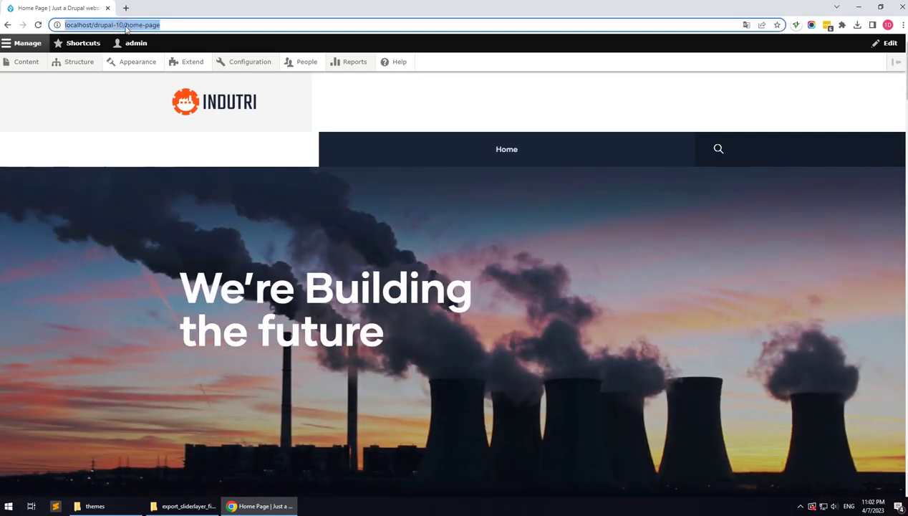
pyautogui.click(125, 25)
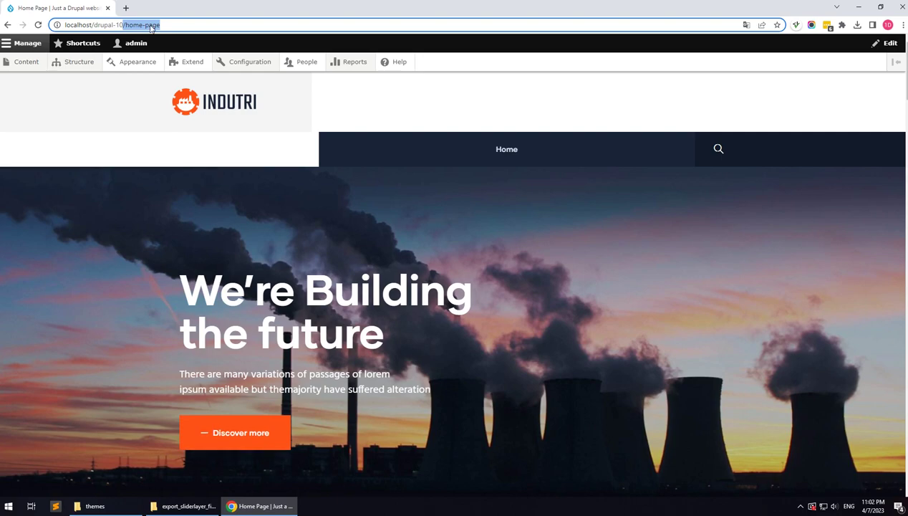
pyautogui.moveTo(262, 63)
pyautogui.moveTo(244, 106)
pyautogui.click(315, 104)
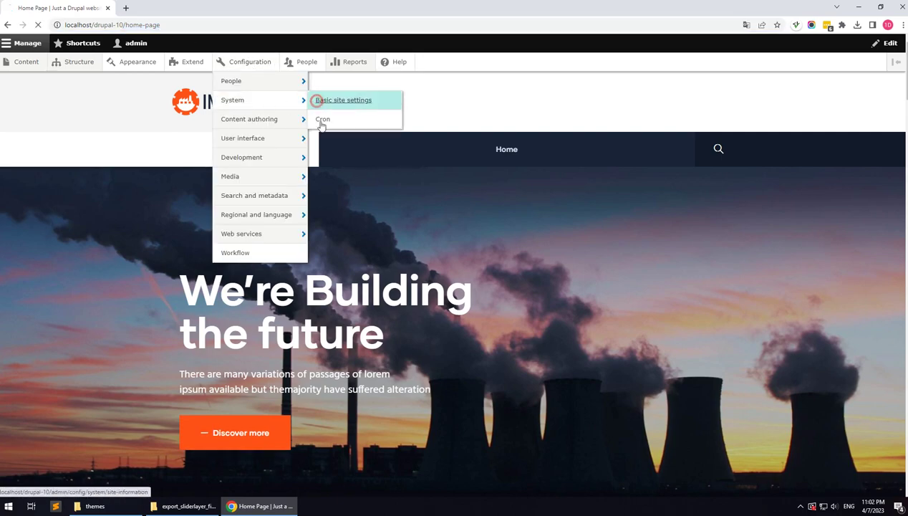
pyautogui.scroll(-3, 108, 356)
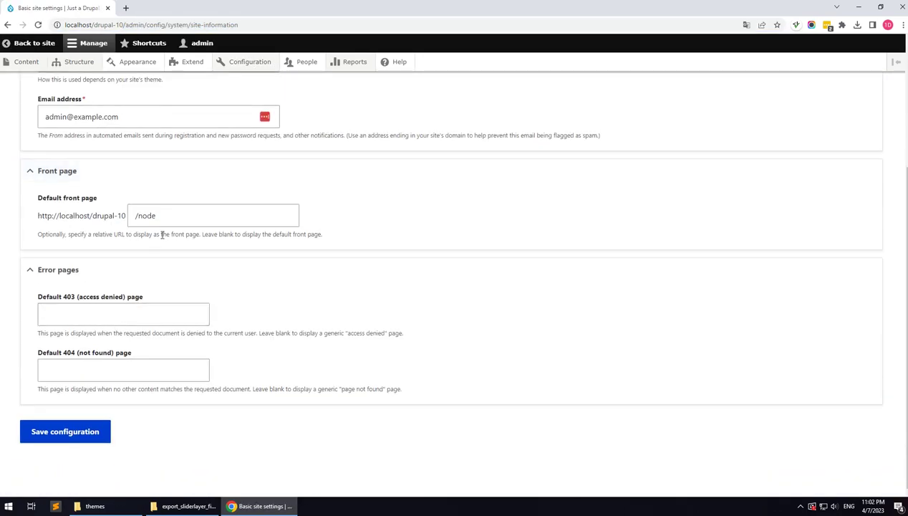
pyautogui.tripleClick(161, 213)
pyautogui.write('/home-page')
pyautogui.click(393, 207)
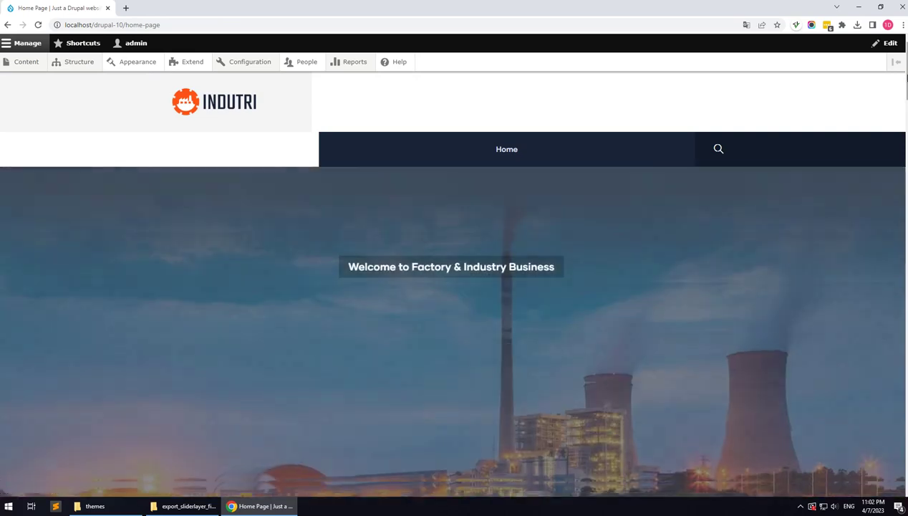
# Add a Gavias content builder block titled Footer
pyautogui.moveTo(904, 87); pyautogui.dragTo(891, 501)
pyautogui.scroll(10, 222, 179)
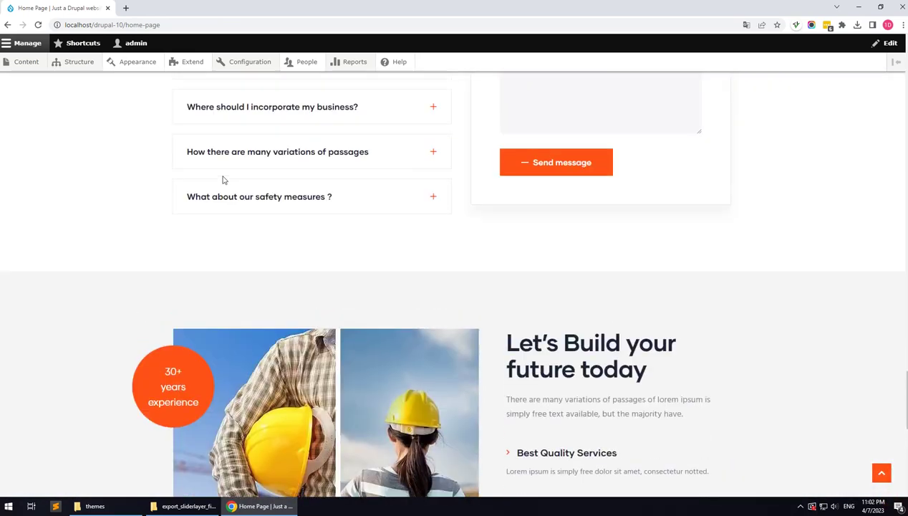
pyautogui.moveTo(97, 74)
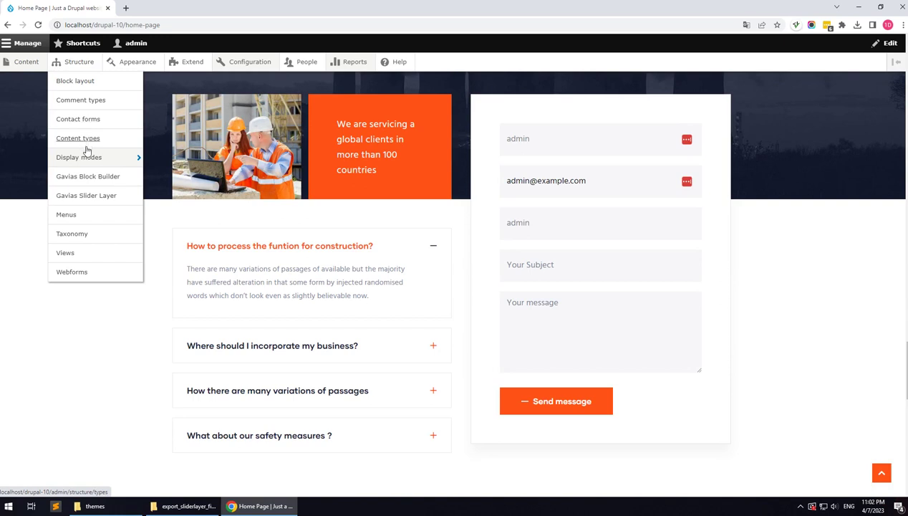
pyautogui.click(90, 177)
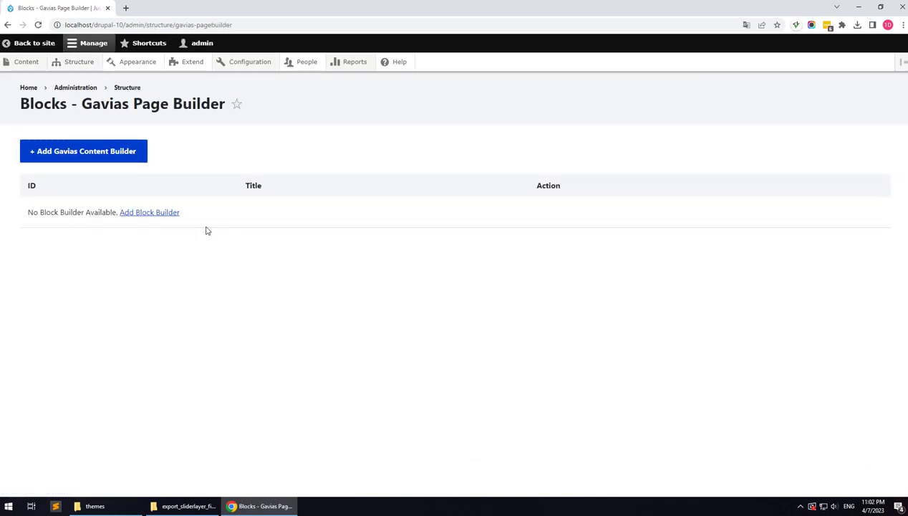
pyautogui.click(106, 150)
pyautogui.click(145, 164)
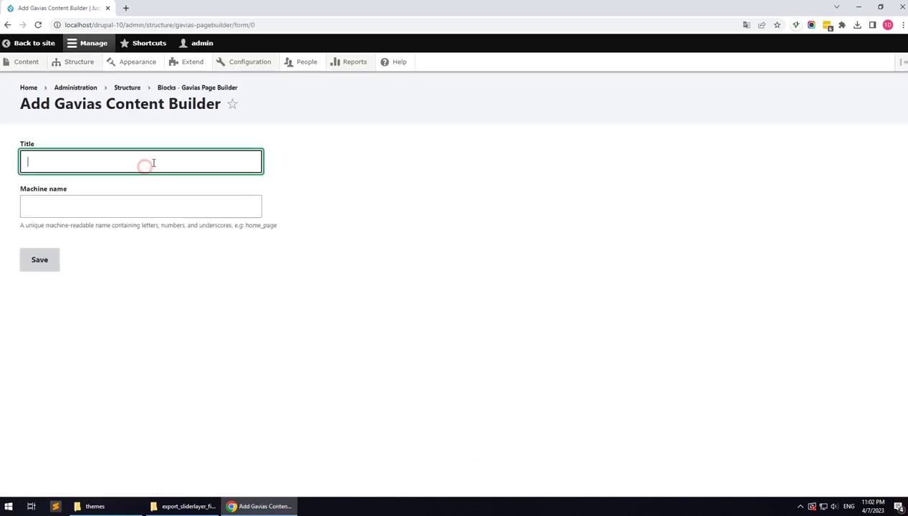
pyautogui.click(128, 198)
pyautogui.click(56, 259)
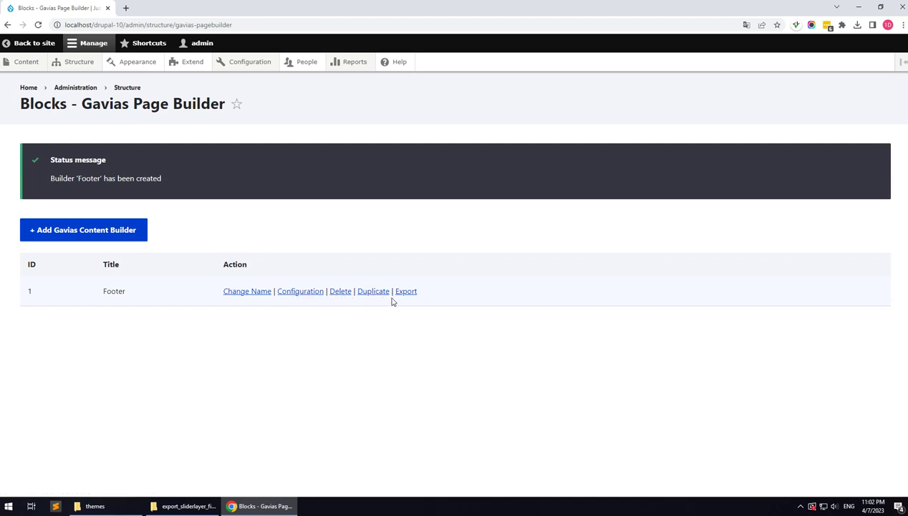
# Import 02-block-footer.txt from the export_pagebuilder_files folder into the Footer block builder
pyautogui.click(298, 294)
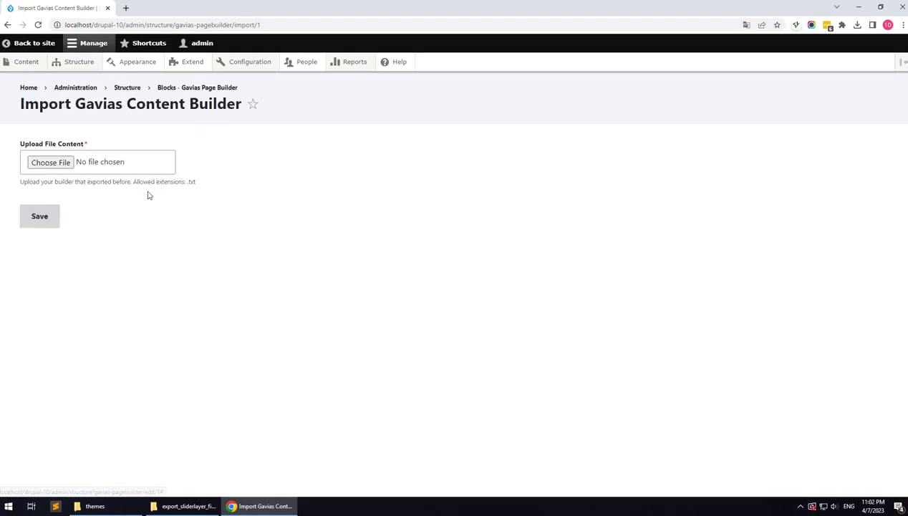
pyautogui.click(190, 507)
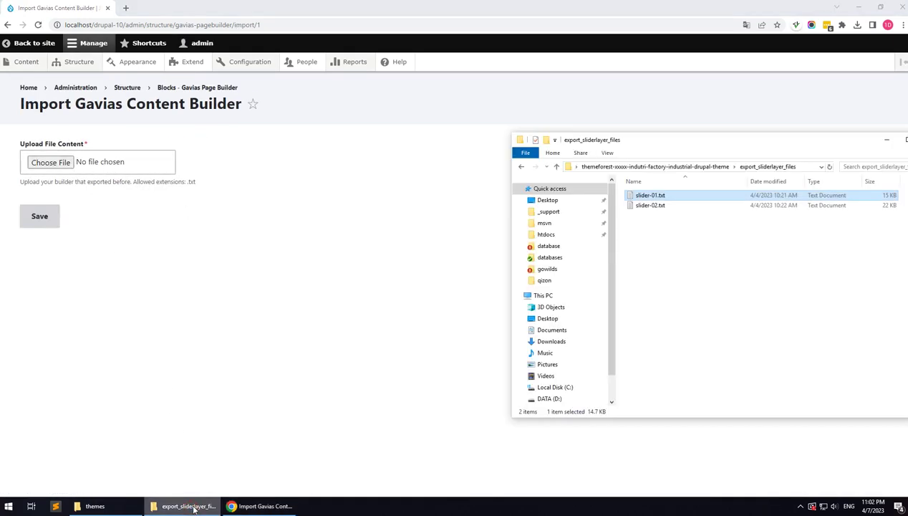
pyautogui.click(698, 166)
pyautogui.click(663, 206)
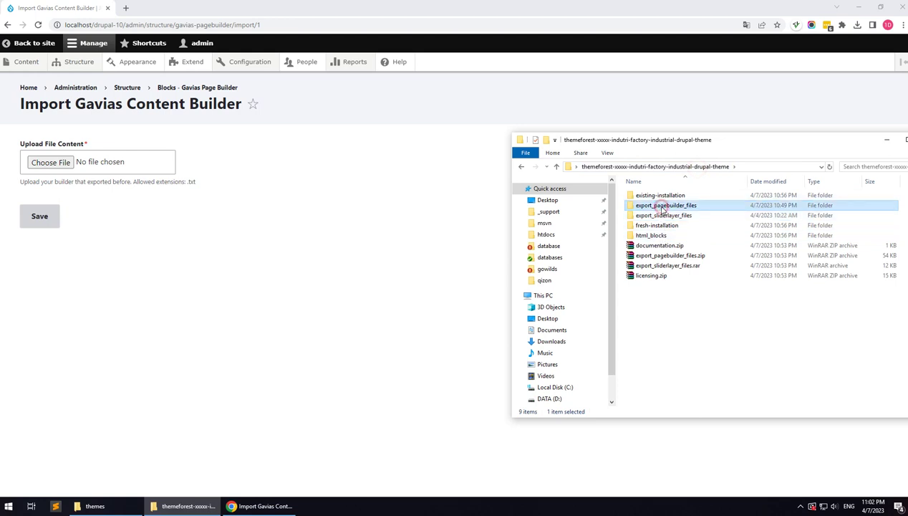
pyautogui.doubleClick(663, 207)
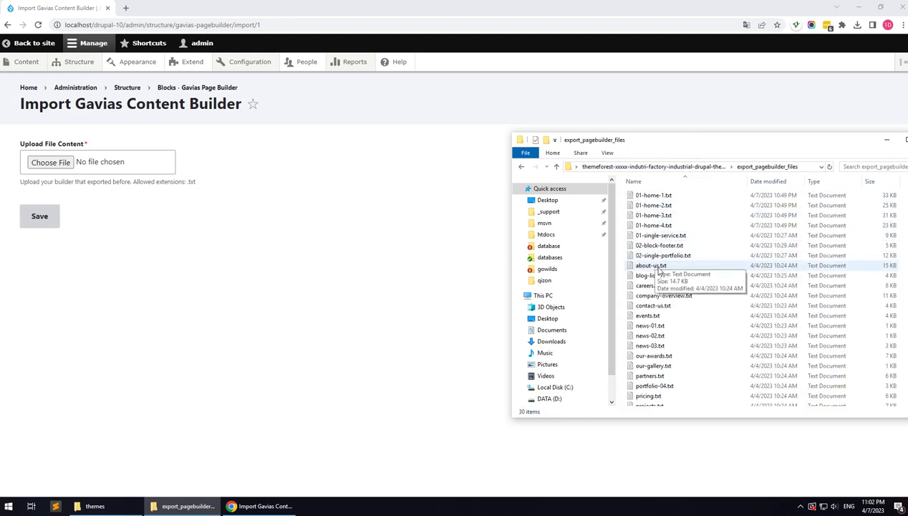
pyautogui.scroll(-3, 670, 323)
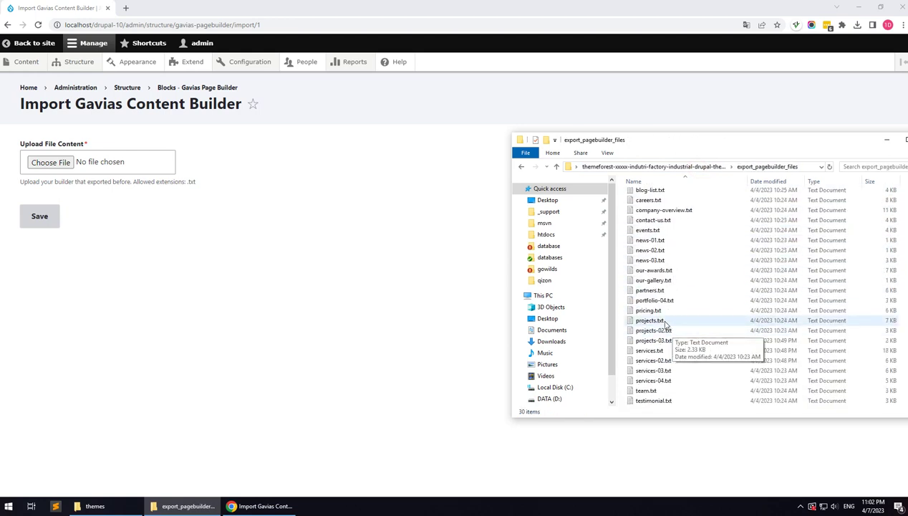
pyautogui.click(663, 320)
pyautogui.scroll(3, 664, 320)
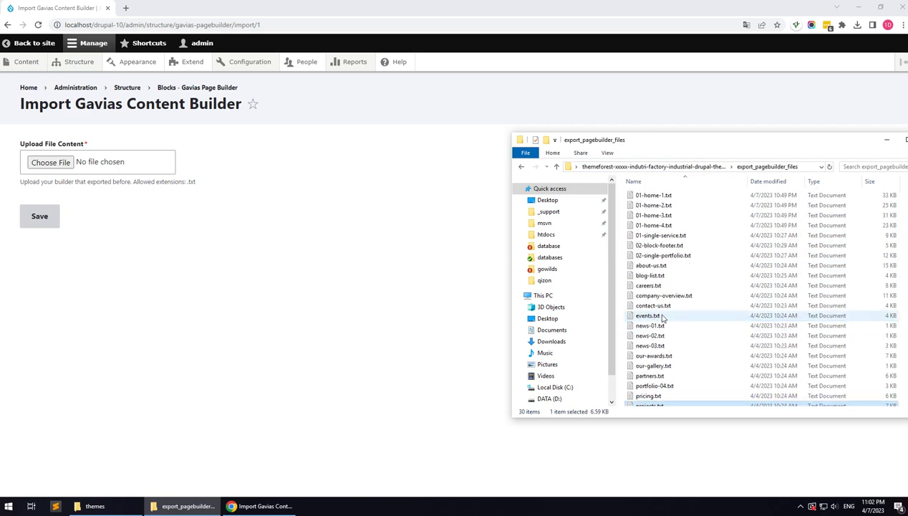
pyautogui.moveTo(663, 246); pyautogui.dragTo(52, 164)
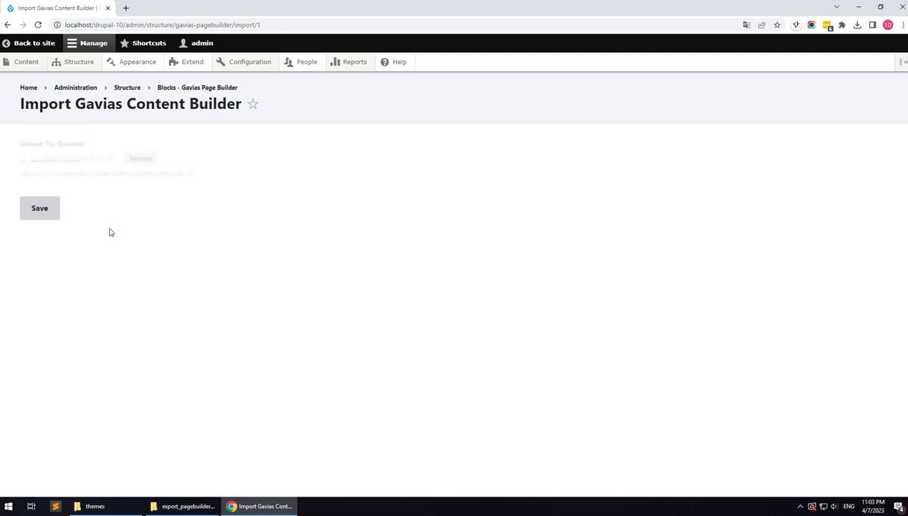
pyautogui.click(43, 211)
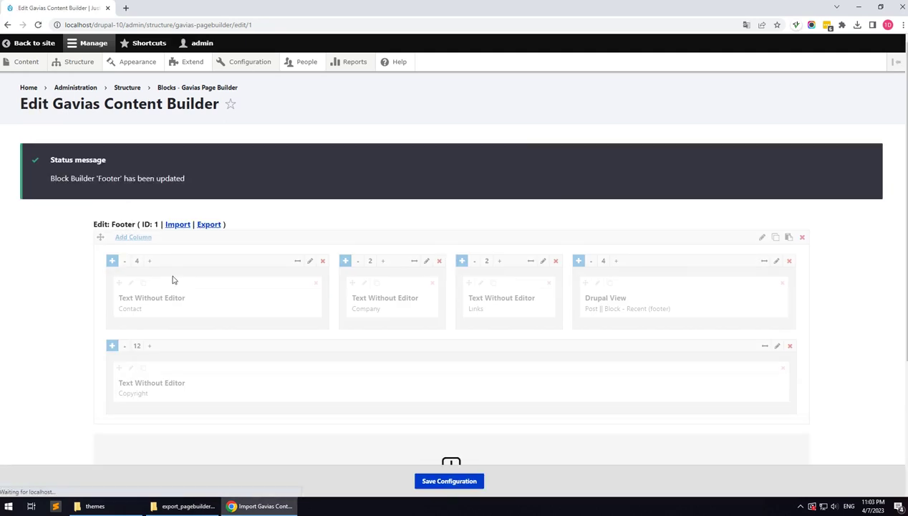
pyautogui.scroll(-2, 289, 358)
pyautogui.scroll(2, 291, 363)
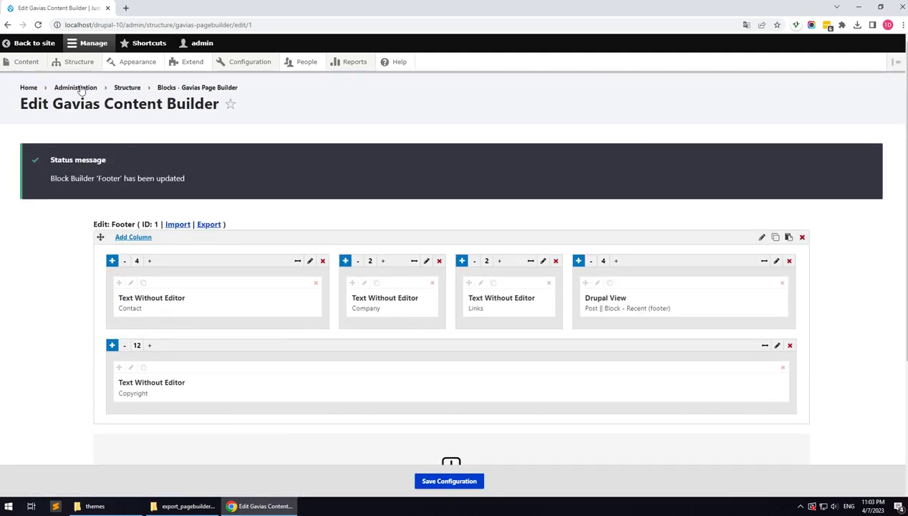
# Place the Gavias Content Builder - Footer block in the Footer region with its title hidden, and check it on the Home Page
pyautogui.moveTo(75, 63)
pyautogui.click(76, 82)
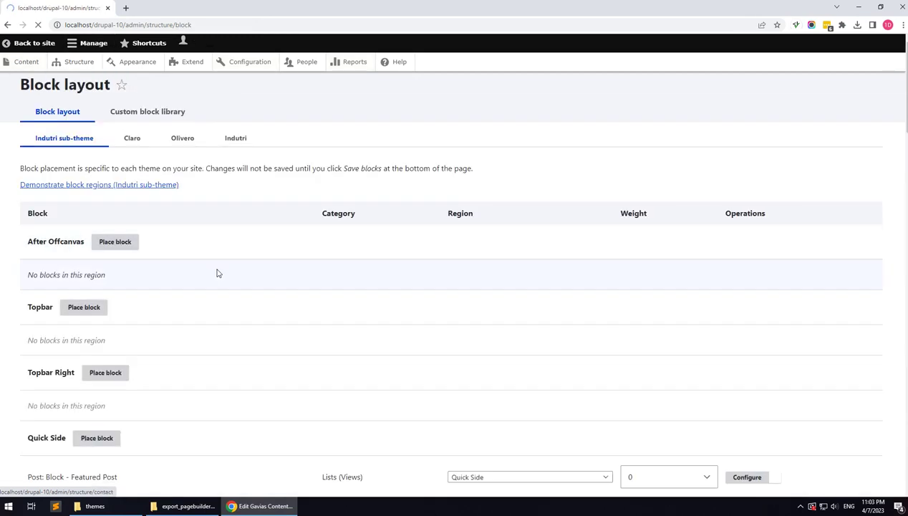
pyautogui.scroll(-15, 178, 351)
pyautogui.scroll(-3, 178, 353)
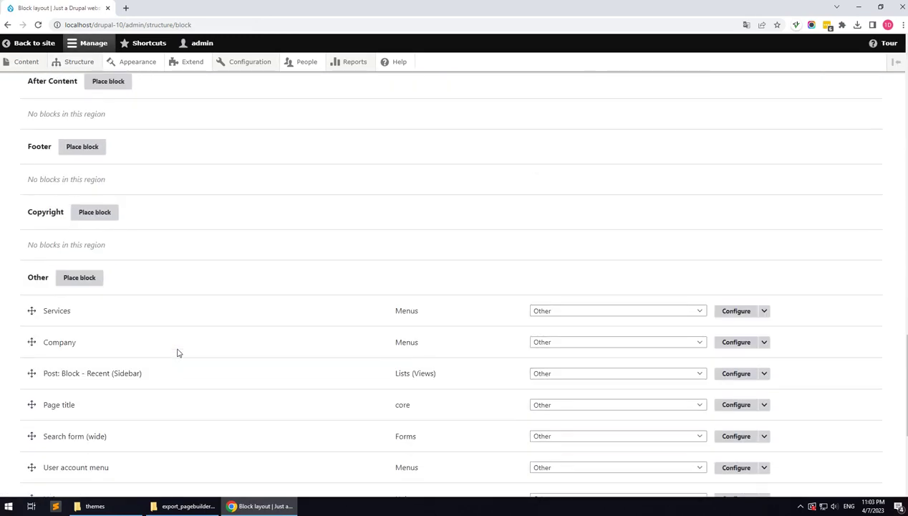
pyautogui.click(81, 147)
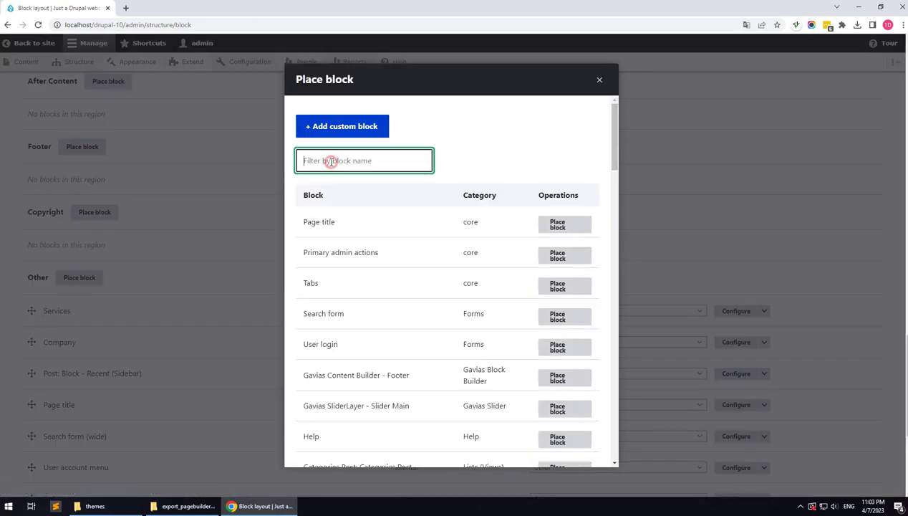
pyautogui.write('footer')
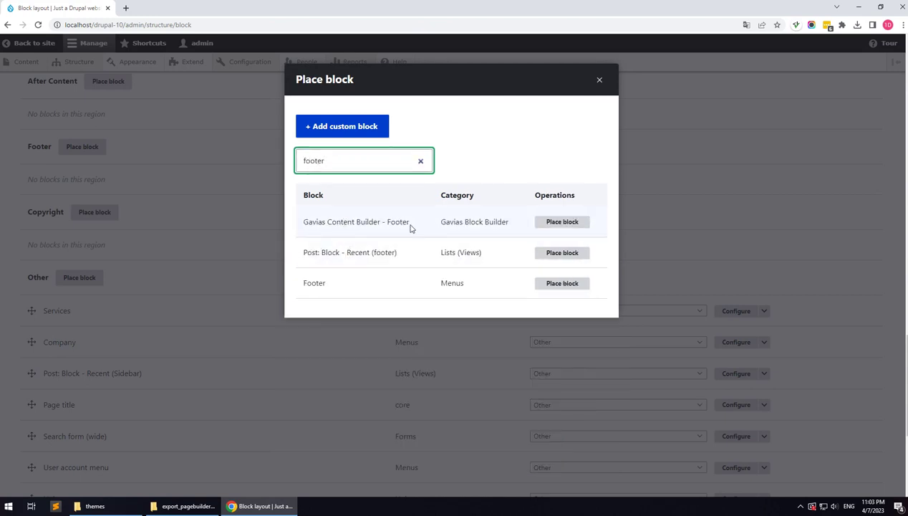
pyautogui.click(561, 222)
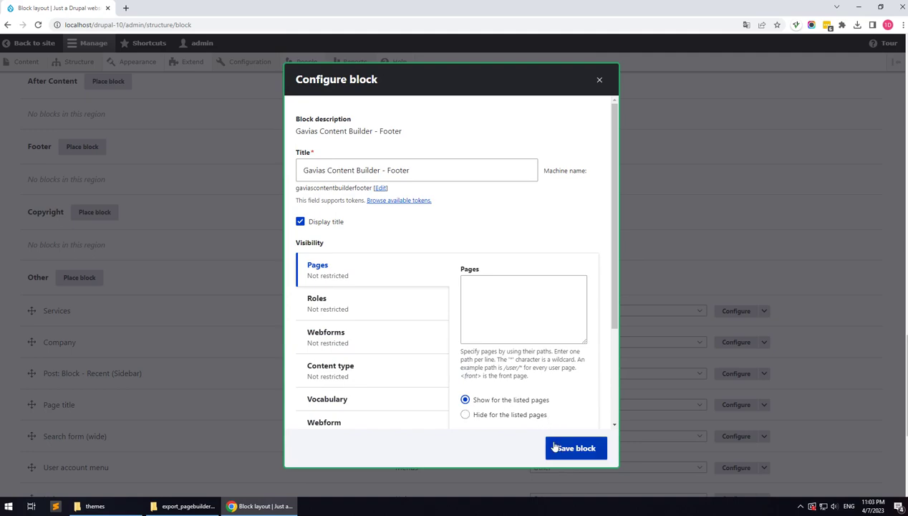
pyautogui.click(331, 228)
pyautogui.click(561, 449)
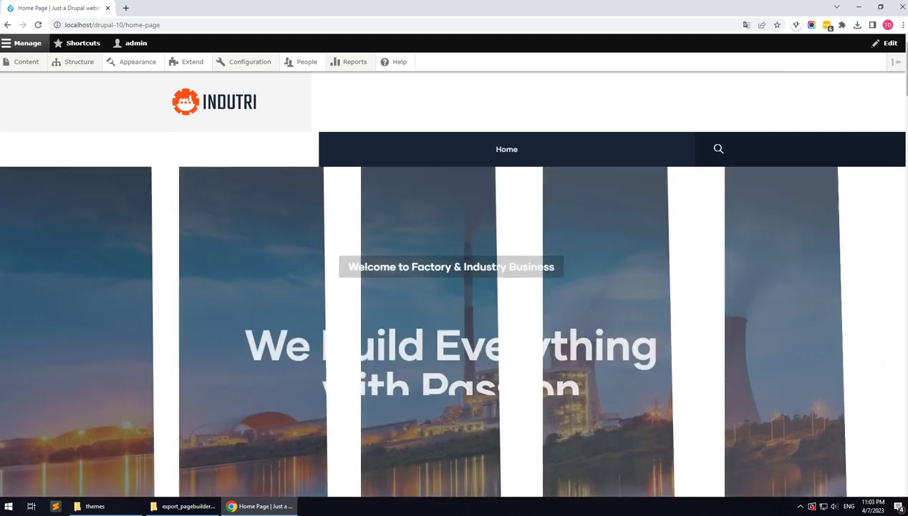
pyautogui.moveTo(904, 82); pyautogui.dragTo(899, 487)
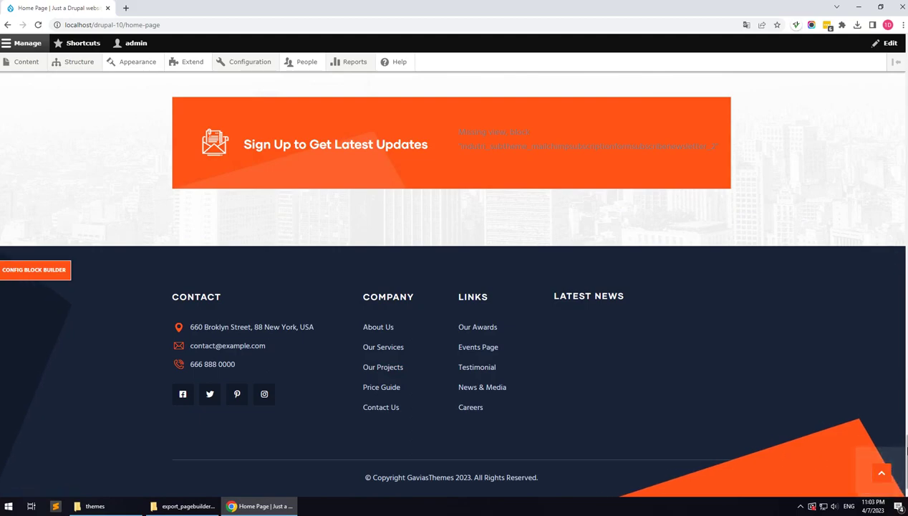
pyautogui.moveTo(905, 450); pyautogui.dragTo(904, 79)
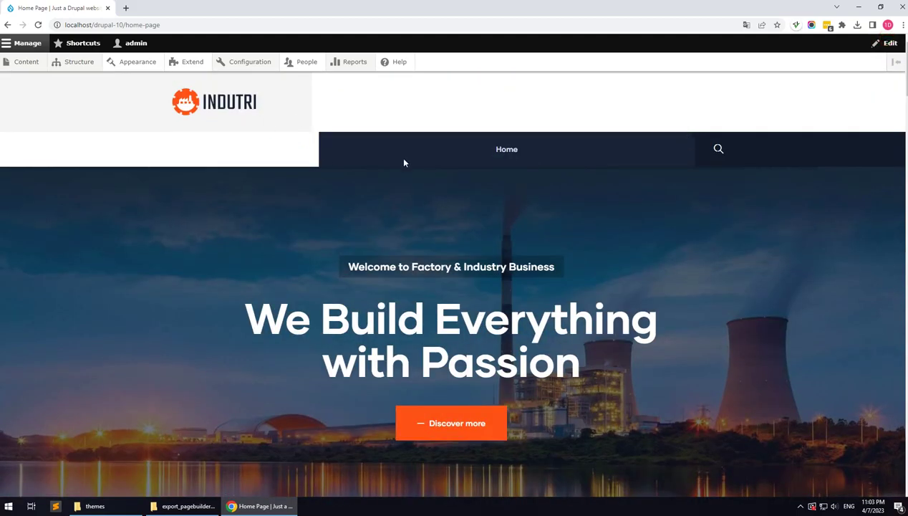
# Set the Home Page's header to Header II, save the page and view it with the administration menu bar collapsed
pyautogui.scroll(-7, 261, 213)
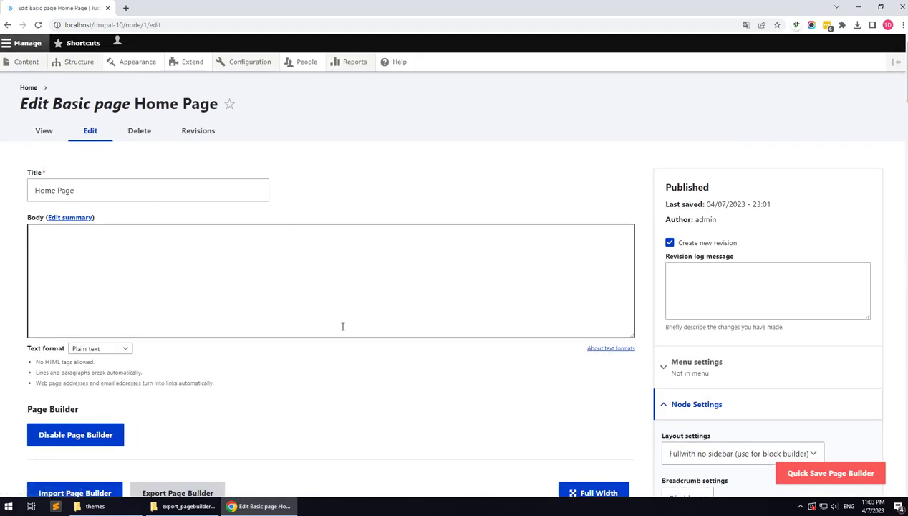
pyautogui.scroll(-3, 343, 324)
pyautogui.click(690, 352)
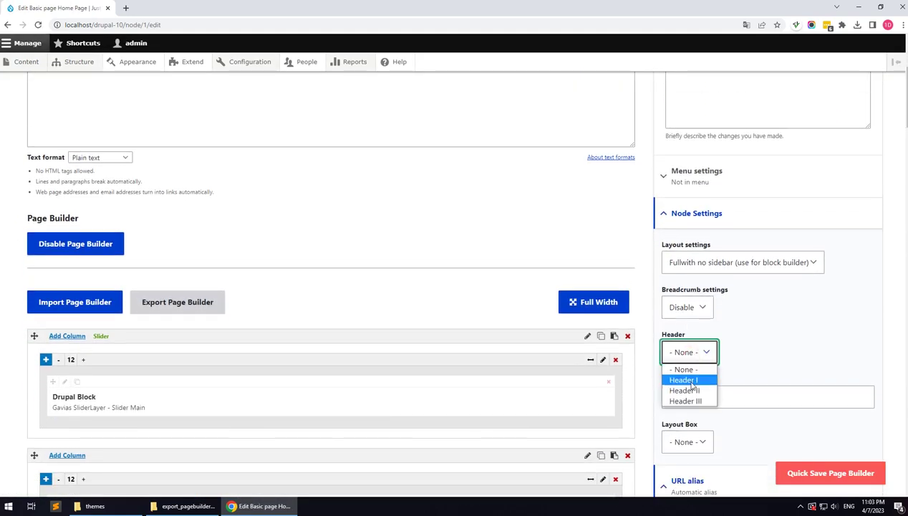
pyautogui.click(684, 390)
pyautogui.scroll(-15, 93, 398)
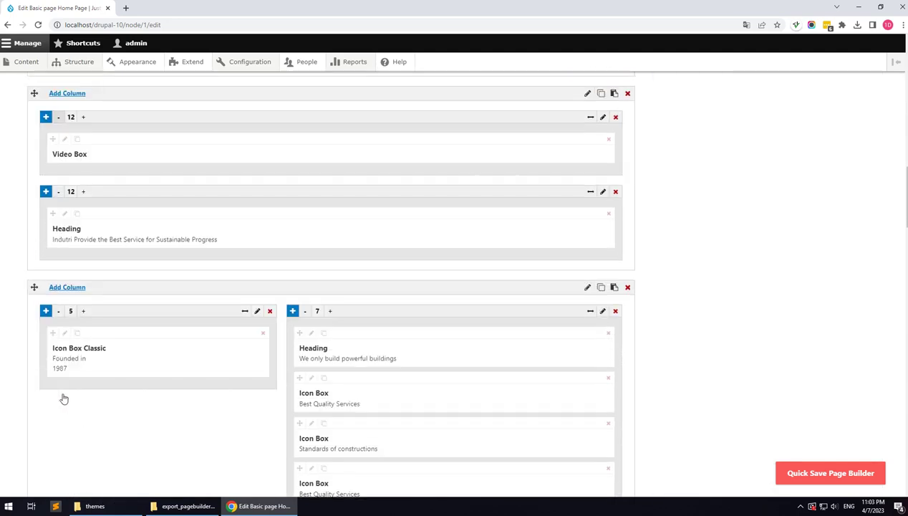
pyautogui.scroll(-15, 65, 393)
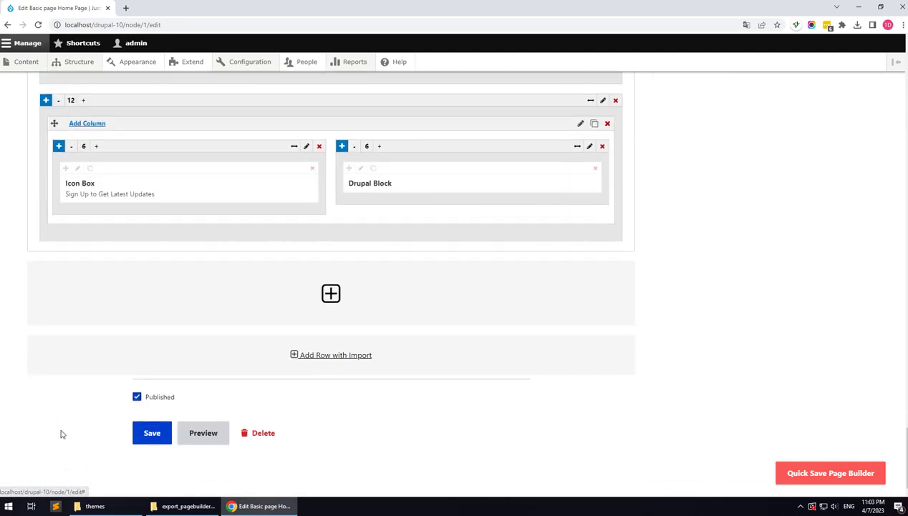
pyautogui.click(150, 432)
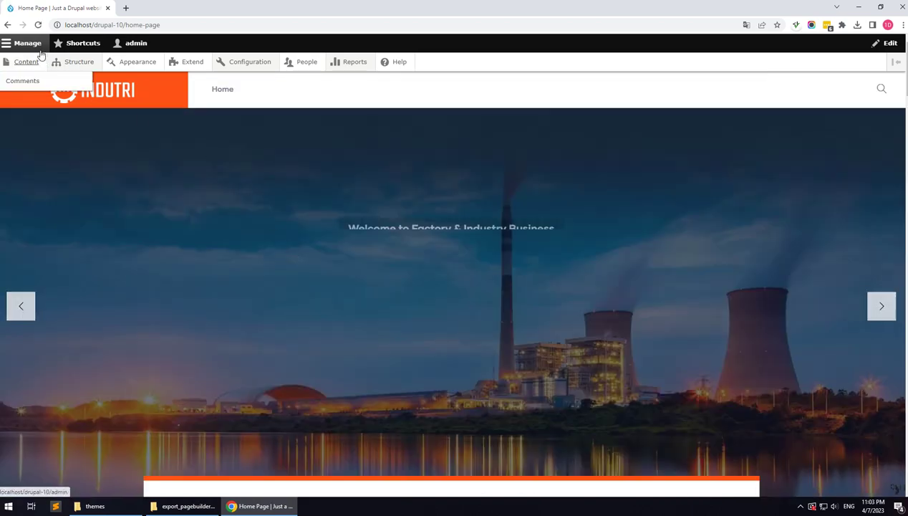
pyautogui.click(27, 43)
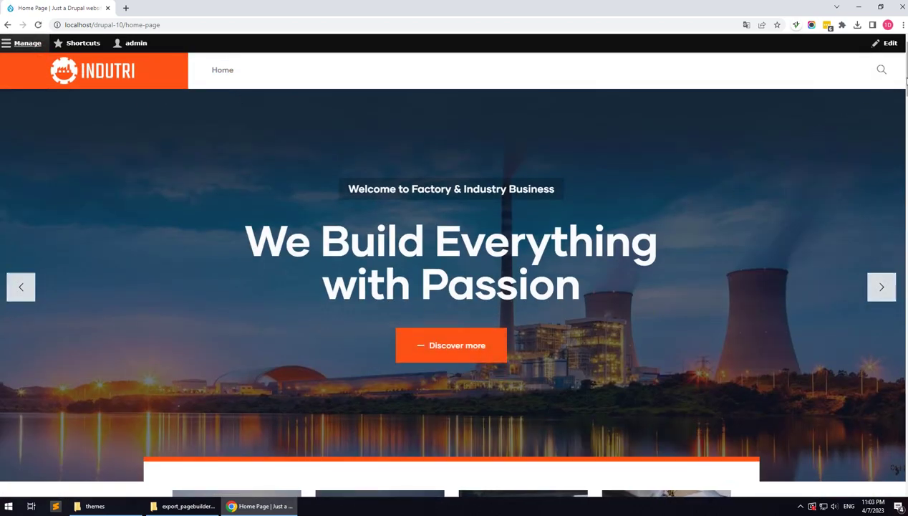
pyautogui.moveTo(906, 84); pyautogui.dragTo(880, 57)
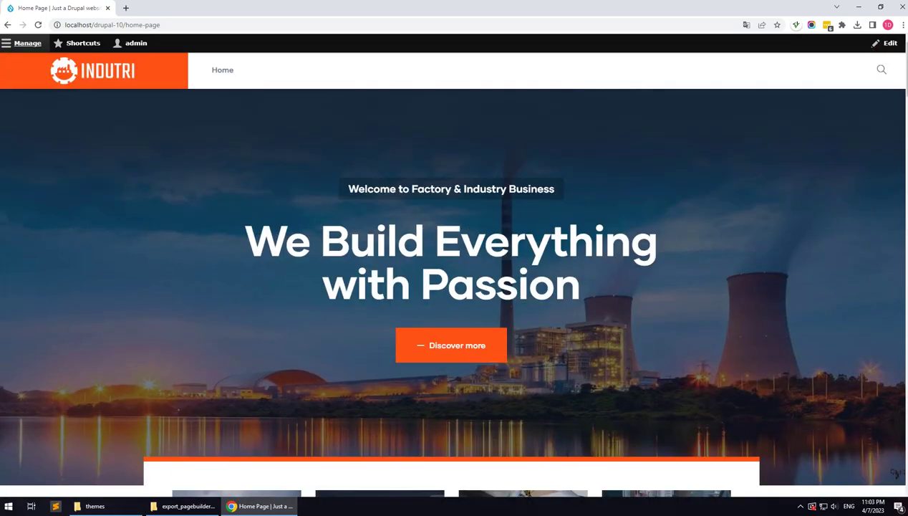